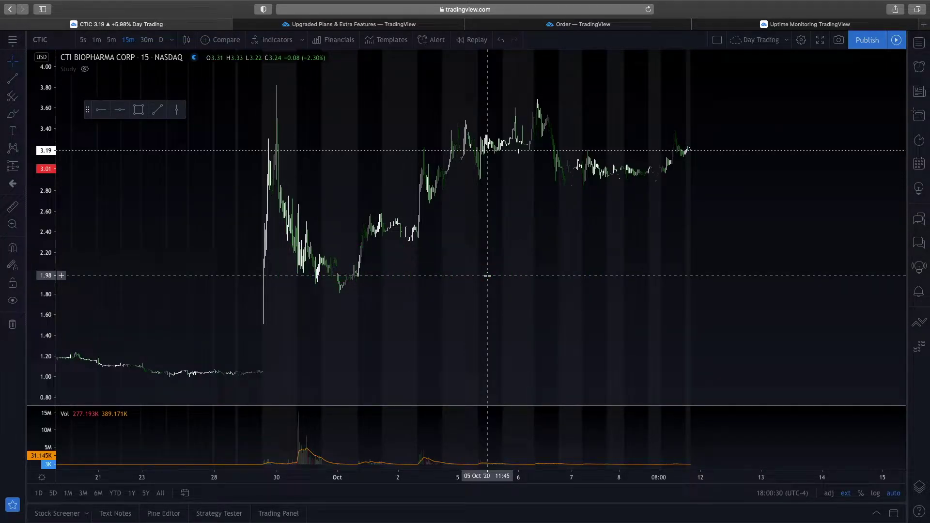
Pan the CTIC chart, then switch to the Upgraded Plans page comparing Basic, Pro, Pro+ and Premium
{"action": "scroll", "coordinate": [487, 276], "scroll_direction": "left", "scroll_amount": 5}
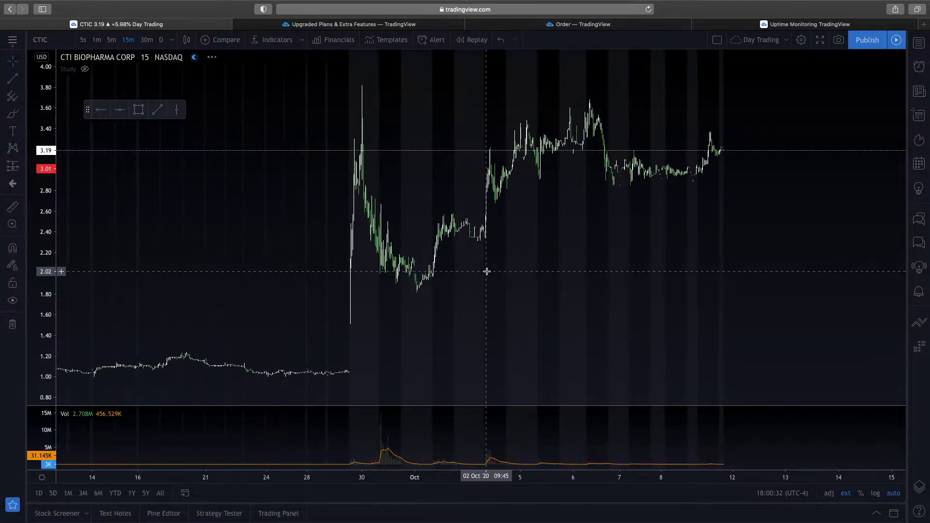
{"action": "scroll", "coordinate": [486, 271], "scroll_direction": "right", "scroll_amount": 1}
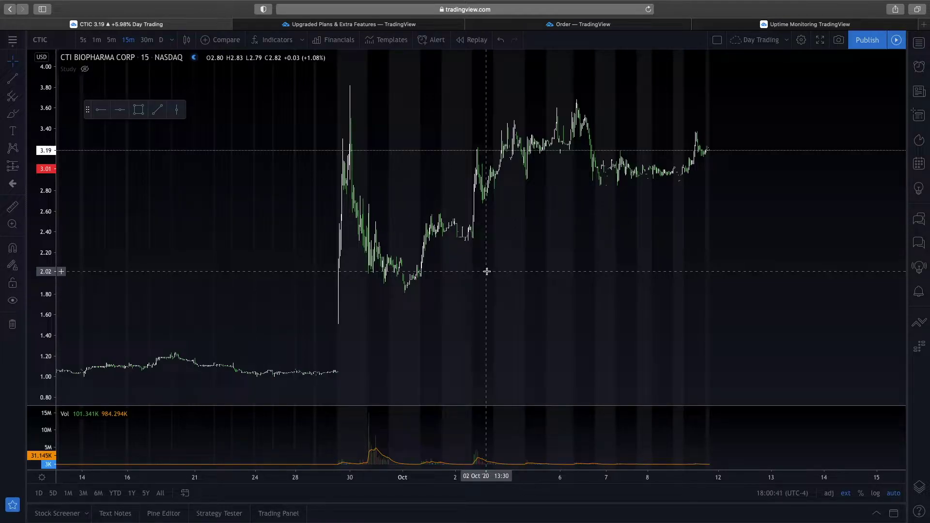
{"action": "scroll", "coordinate": [487, 271], "scroll_direction": "down", "scroll_amount": 2}
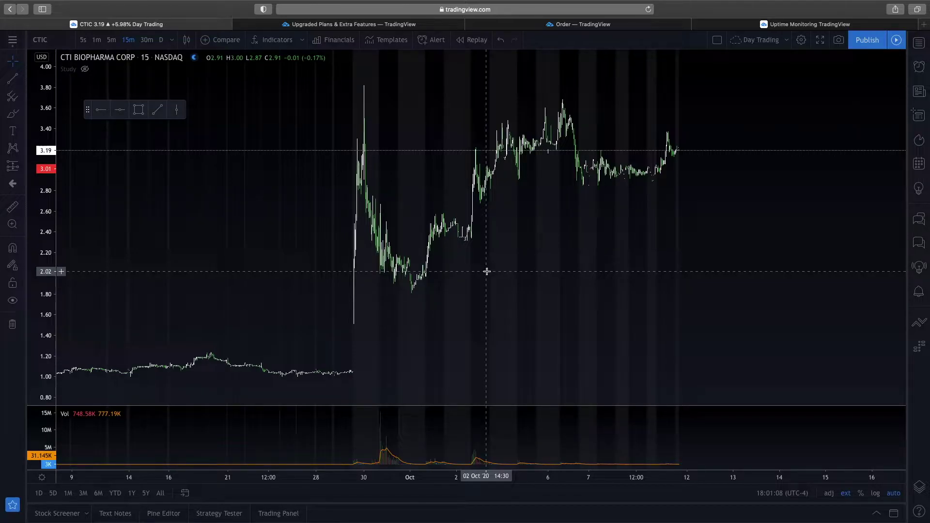
{"action": "scroll", "coordinate": [487, 272], "scroll_direction": "right", "scroll_amount": 3}
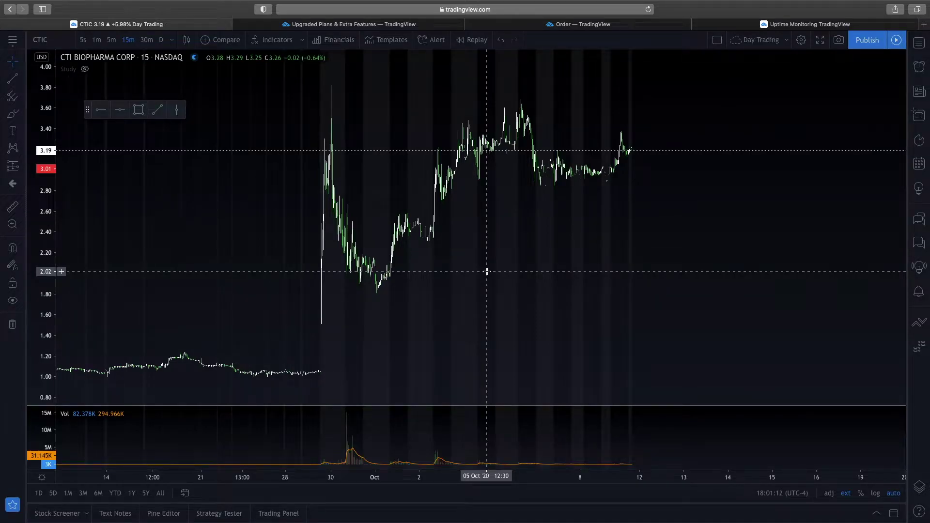
{"action": "key", "text": "ctrl+Tab"}
{"action": "scroll", "coordinate": [718, 270], "scroll_direction": "down", "scroll_amount": 3}
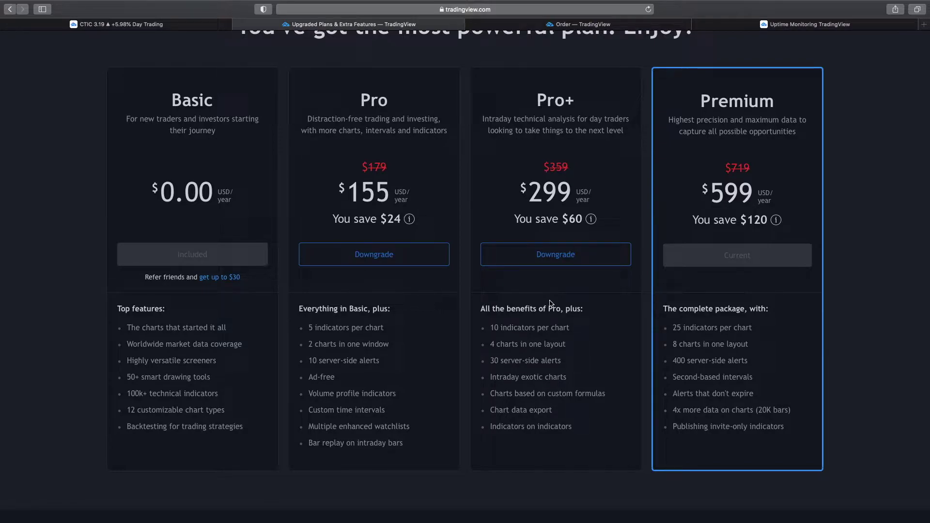
Scroll down to Available markets and subscribe to Real-Time Markets, reaching the market data Order page
{"action": "scroll", "coordinate": [550, 303], "scroll_direction": "down", "scroll_amount": 3}
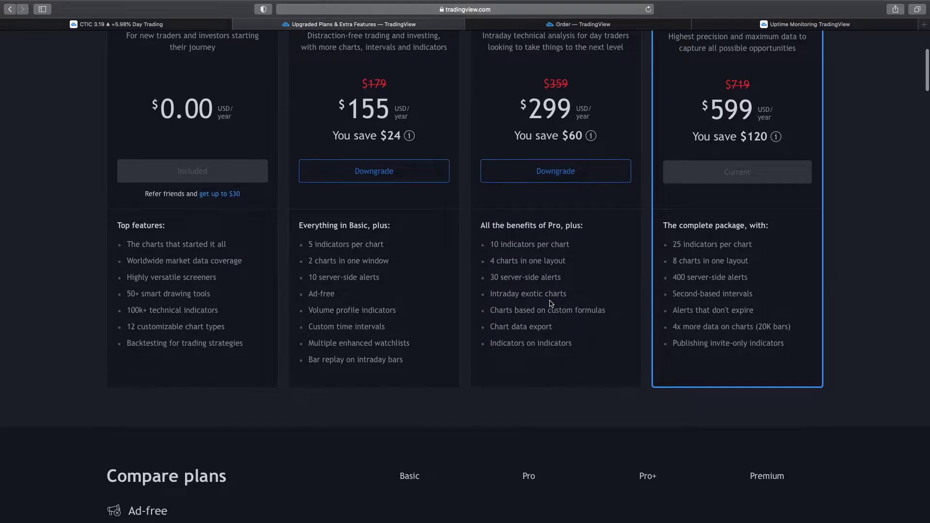
{"action": "scroll", "coordinate": [551, 304], "scroll_direction": "up", "scroll_amount": 3}
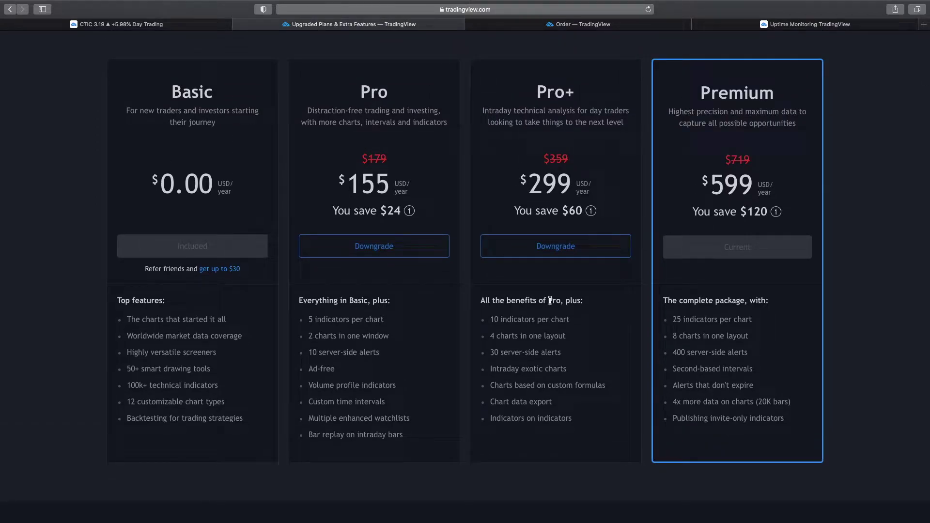
{"action": "scroll", "coordinate": [550, 301], "scroll_direction": "down", "scroll_amount": 2}
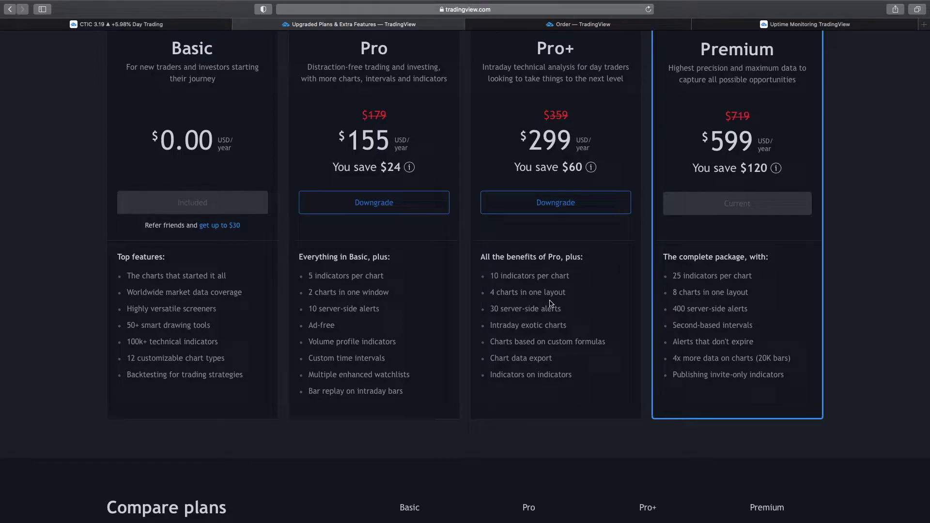
{"action": "scroll", "coordinate": [551, 304], "scroll_direction": "up", "scroll_amount": 1}
{"action": "scroll", "coordinate": [550, 303], "scroll_direction": "down", "scroll_amount": 1}
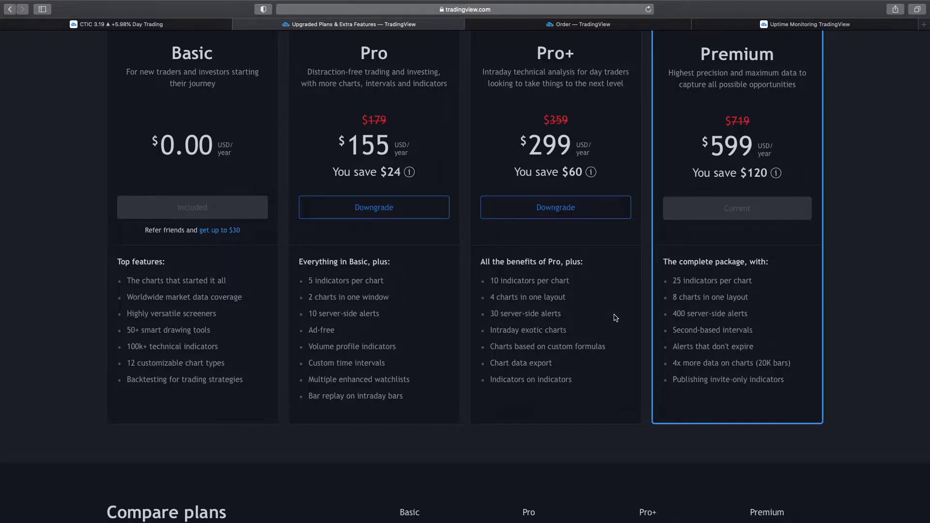
{"action": "scroll", "coordinate": [615, 318], "scroll_direction": "down", "scroll_amount": 20}
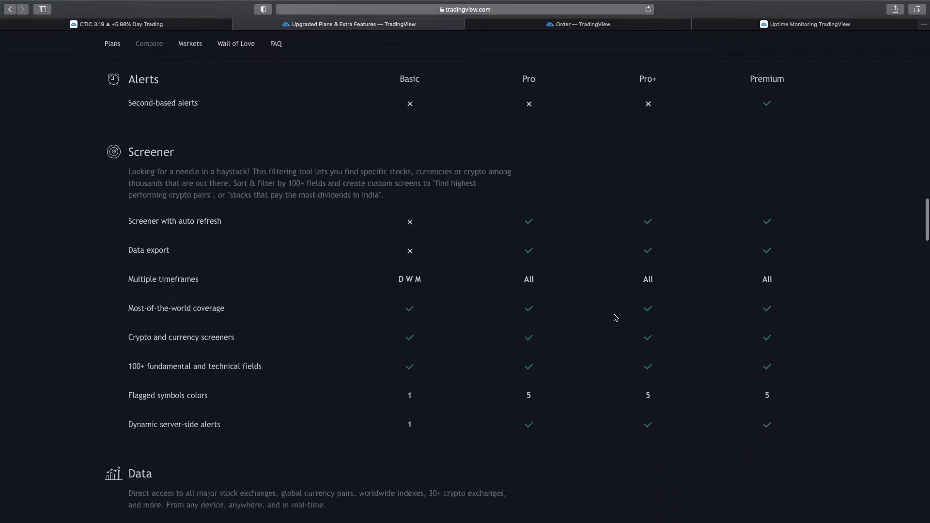
{"action": "scroll", "coordinate": [615, 318], "scroll_direction": "down", "scroll_amount": 20}
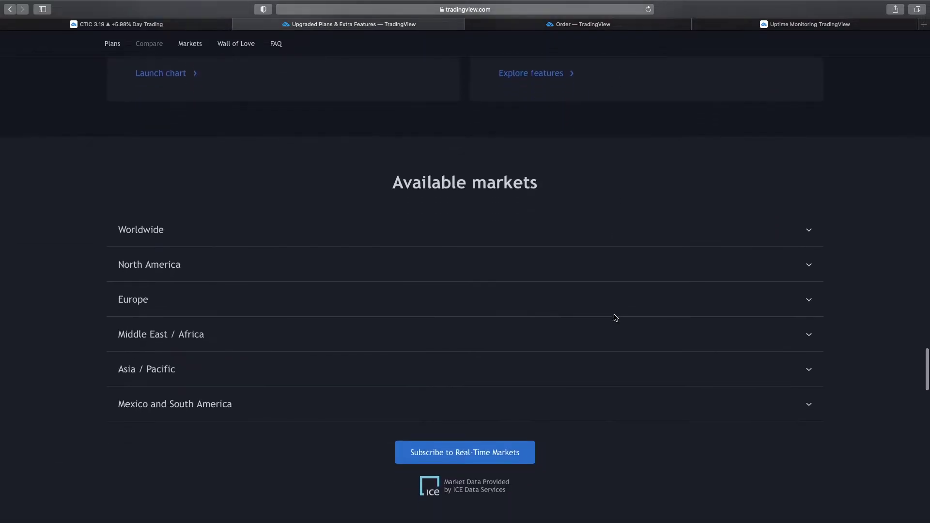
{"action": "scroll", "coordinate": [615, 318], "scroll_direction": "down", "scroll_amount": 2}
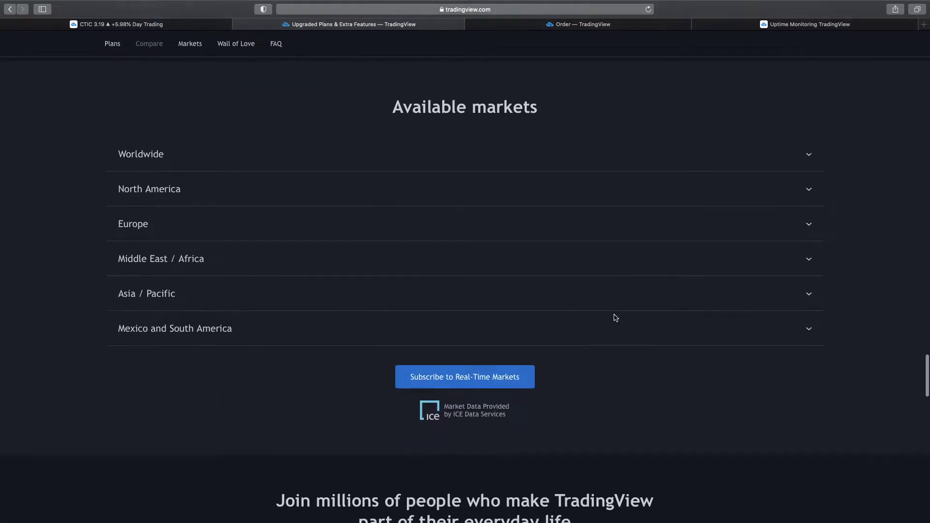
{"action": "left_click", "coordinate": [506, 389]}
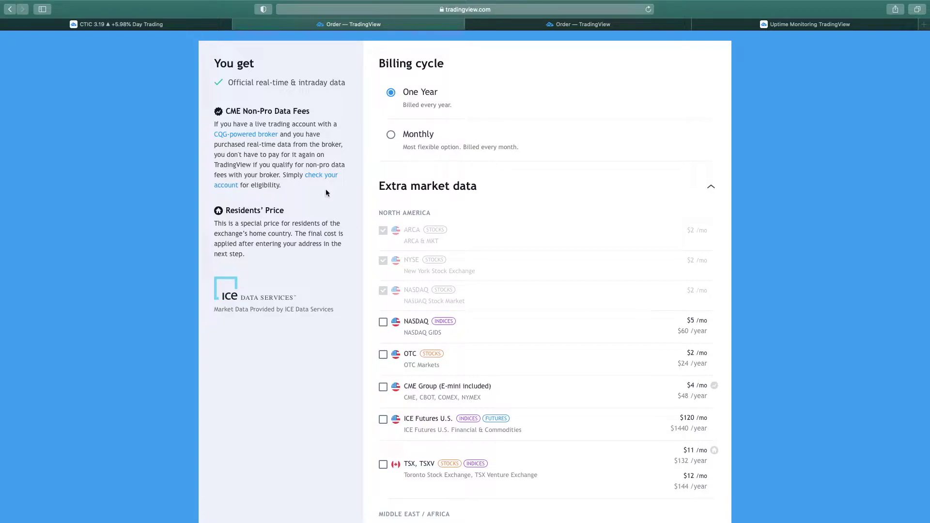
Go back to the CTIC 15-minute NASDAQ chart tab
{"action": "left_click", "coordinate": [162, 24]}
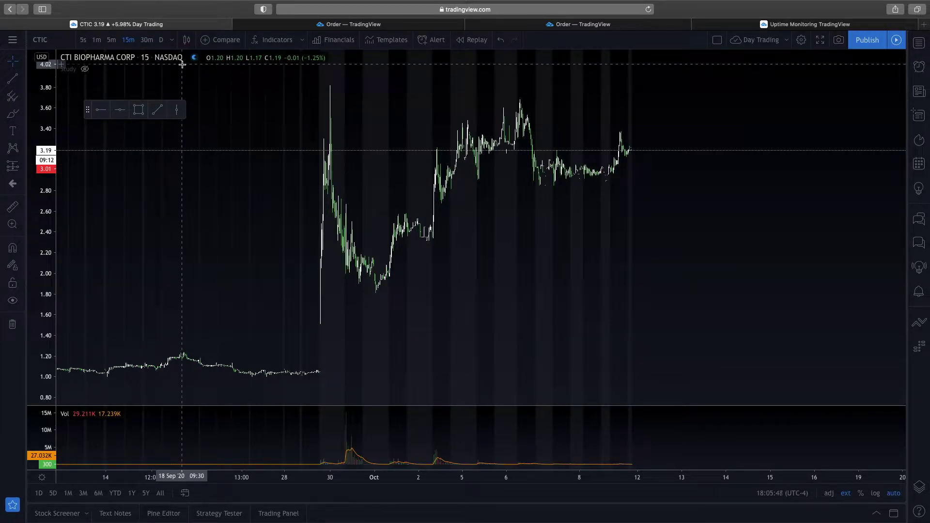
Scroll the chart to later dates, then switch back to the real-time market data Order page
{"action": "scroll", "coordinate": [399, 221], "scroll_direction": "right", "scroll_amount": 5}
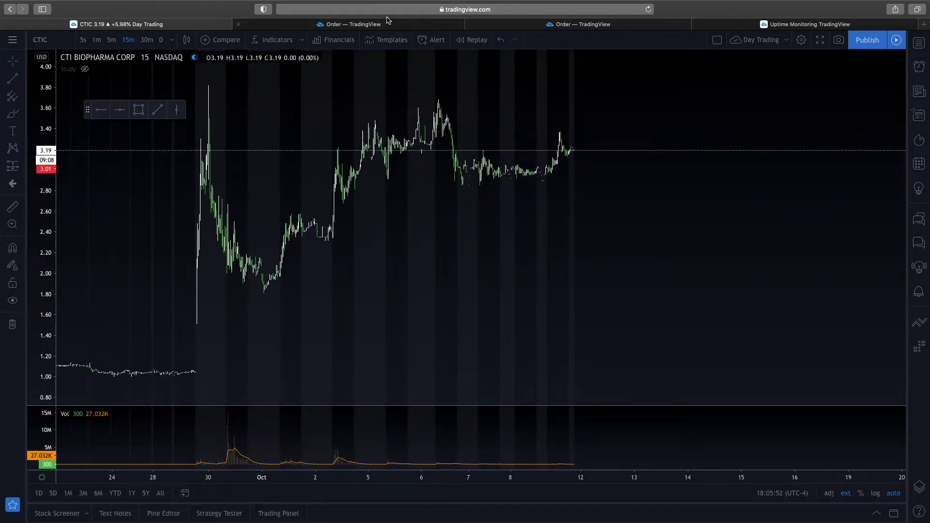
{"action": "key", "text": "ctrl+Tab"}
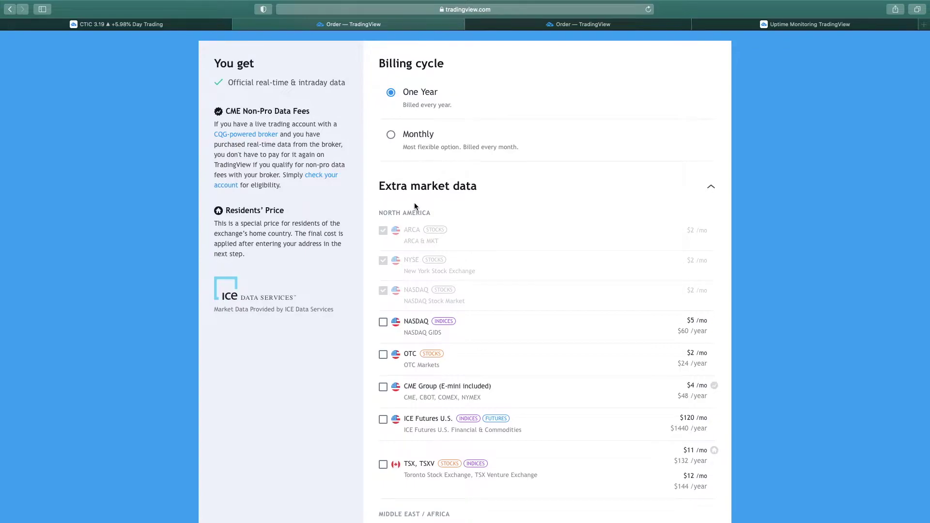
{"action": "scroll", "coordinate": [414, 205], "scroll_direction": "down", "scroll_amount": 5}
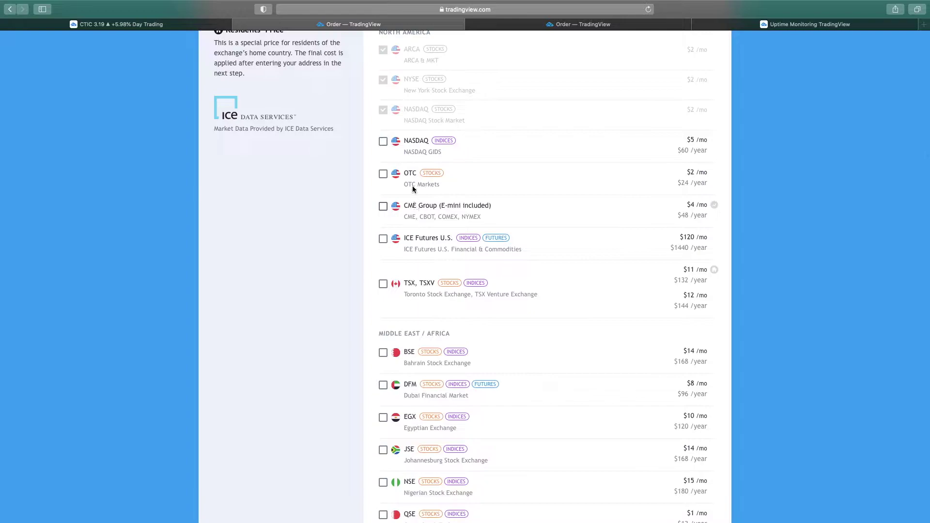
{"action": "scroll", "coordinate": [460, 193], "scroll_direction": "down", "scroll_amount": 2}
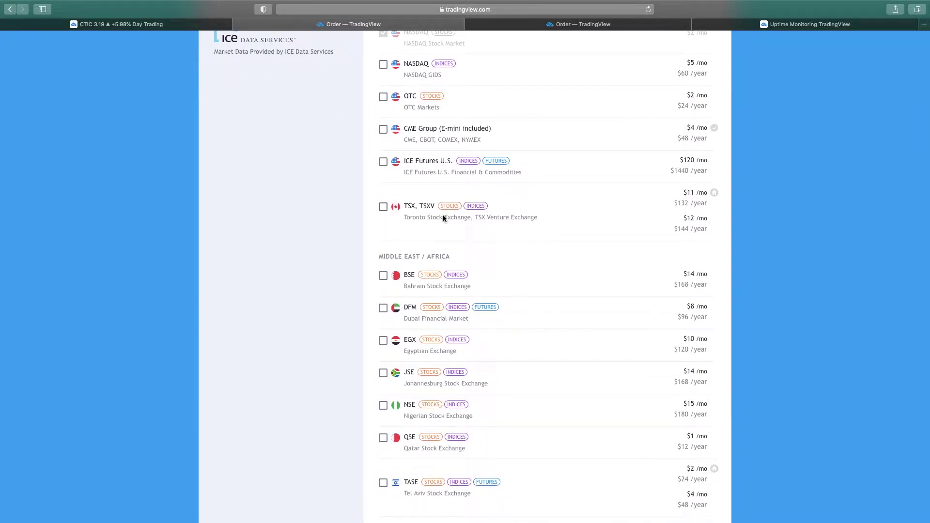
{"action": "scroll", "coordinate": [443, 215], "scroll_direction": "down", "scroll_amount": 4}
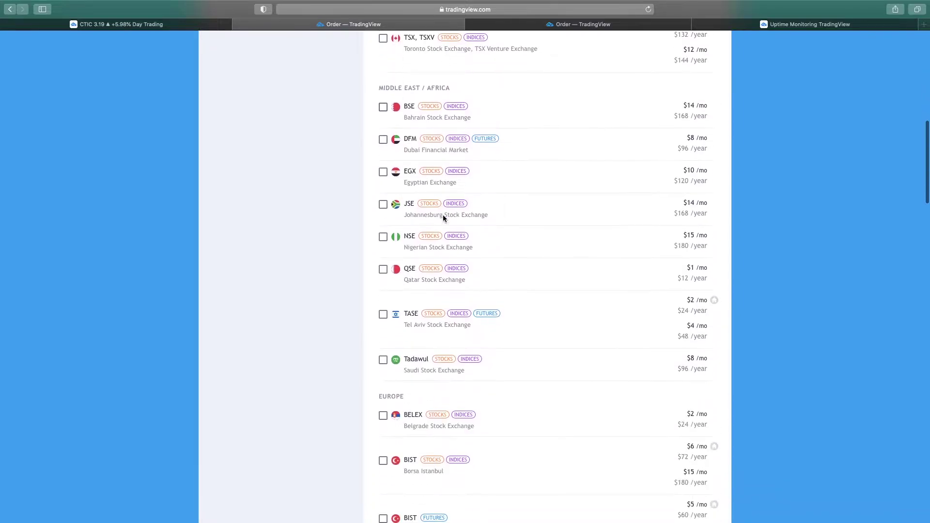
{"action": "scroll", "coordinate": [442, 218], "scroll_direction": "down", "scroll_amount": 10}
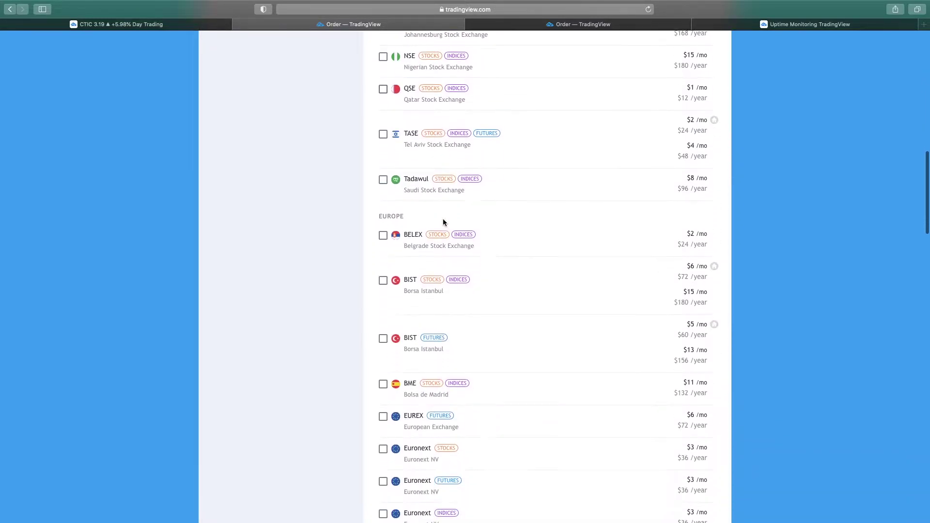
{"action": "scroll", "coordinate": [443, 231], "scroll_direction": "down", "scroll_amount": 7}
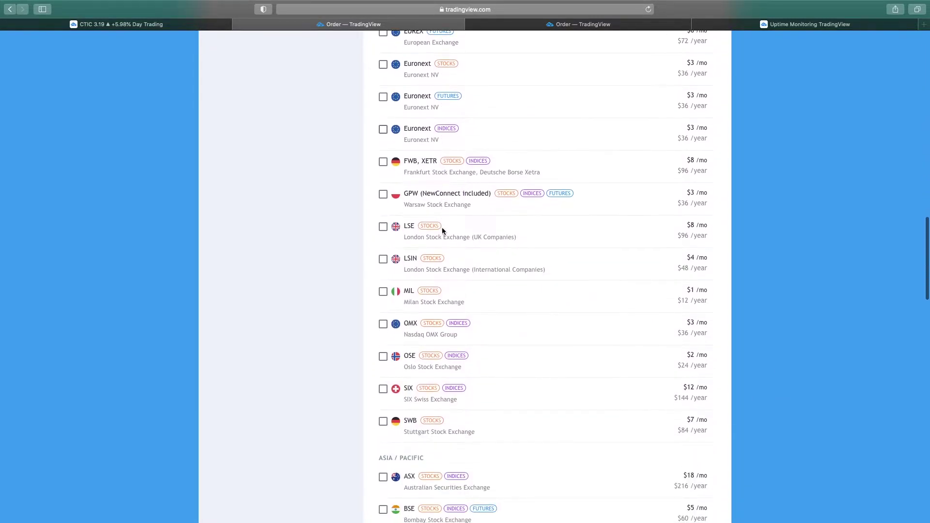
{"action": "scroll", "coordinate": [441, 228], "scroll_direction": "down", "scroll_amount": 5}
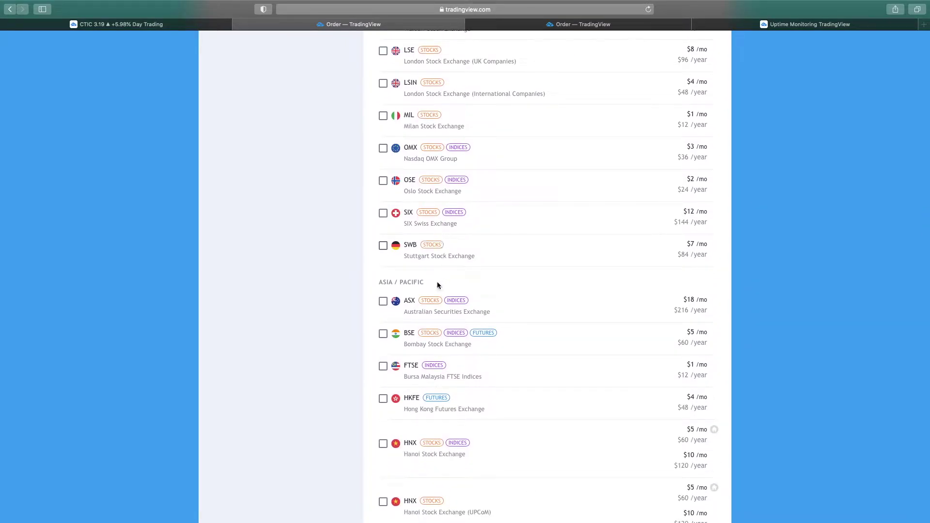
{"action": "scroll", "coordinate": [427, 312], "scroll_direction": "down", "scroll_amount": 3}
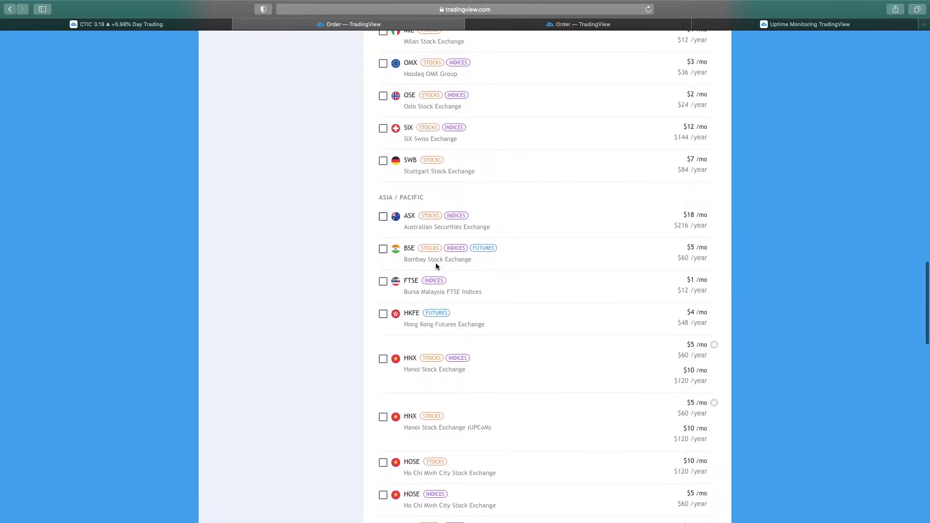
{"action": "scroll", "coordinate": [436, 266], "scroll_direction": "down", "scroll_amount": 5}
{"action": "scroll", "coordinate": [436, 266], "scroll_direction": "down", "scroll_amount": 7}
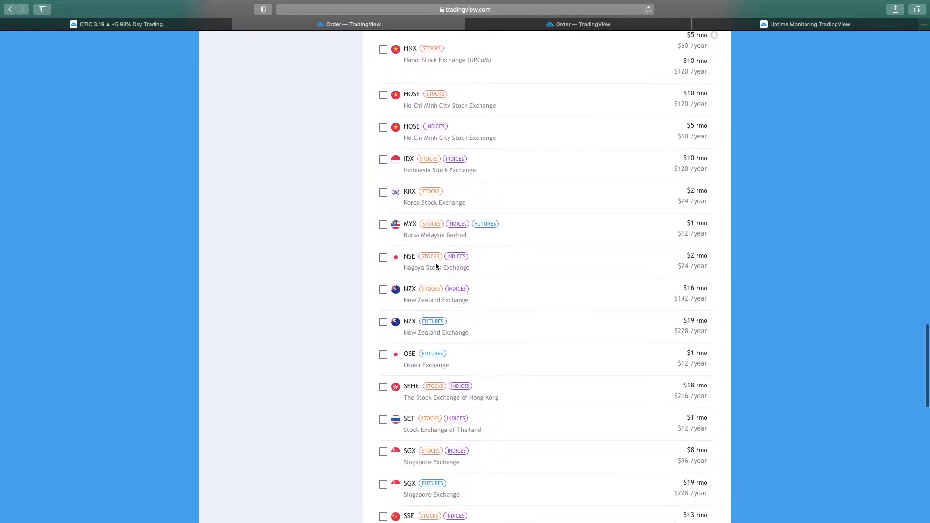
{"action": "scroll", "coordinate": [435, 263], "scroll_direction": "up", "scroll_amount": 20}
{"action": "scroll", "coordinate": [438, 263], "scroll_direction": "down", "scroll_amount": 1}
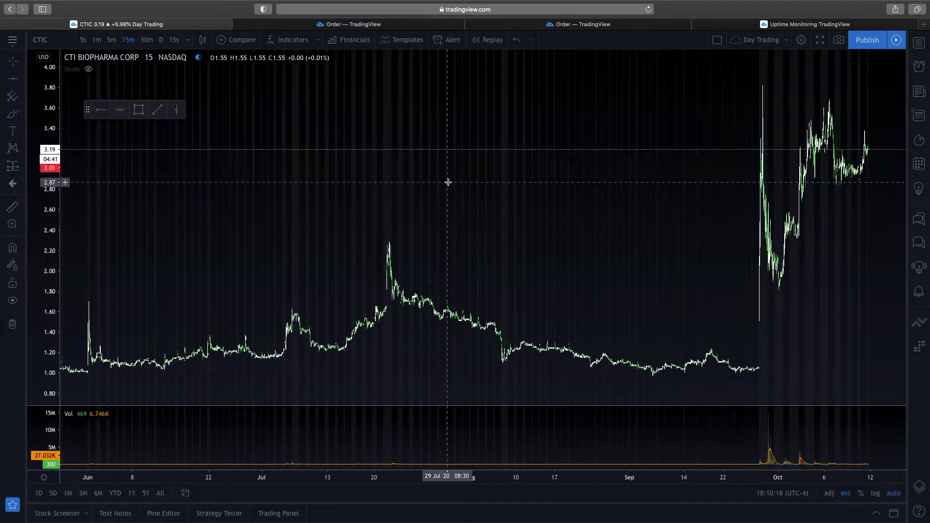
Switch the CTIC chart to 15-second bars, then bring up the Upgraded Plans pricing page
{"action": "left_click", "coordinate": [188, 41]}
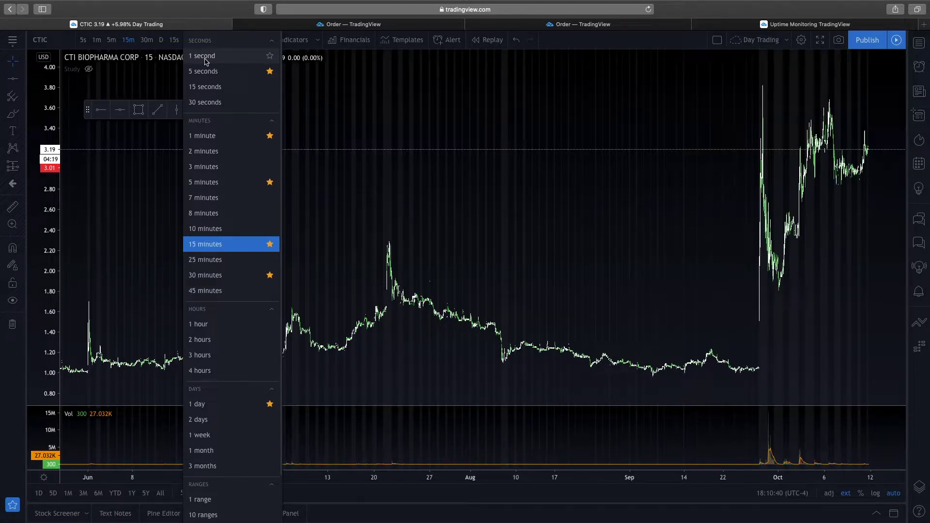
{"action": "left_click", "coordinate": [219, 86]}
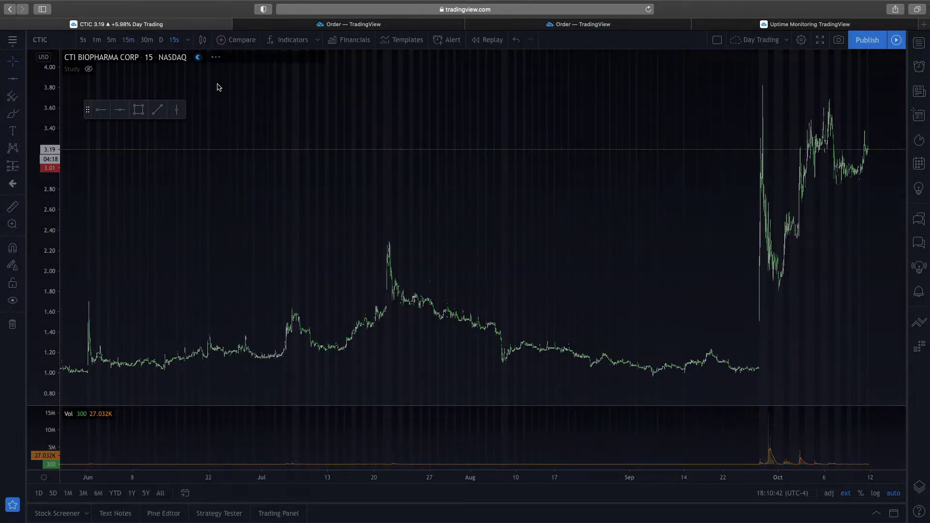
{"action": "left_click", "coordinate": [189, 42]}
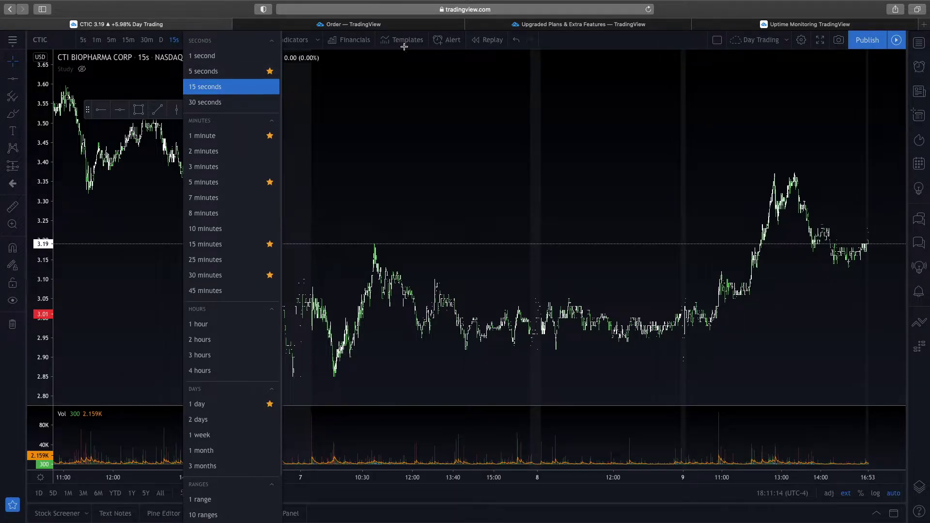
{"action": "left_click", "coordinate": [503, 30]}
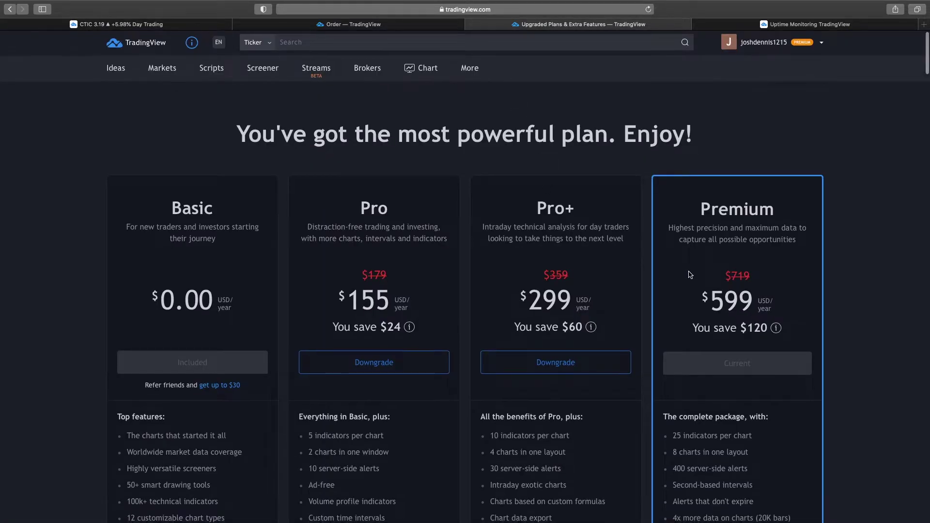
Review the plan price cards, then return to the CTIC chart and set it to 1-minute bars
{"action": "scroll", "coordinate": [691, 273], "scroll_direction": "down", "scroll_amount": 3}
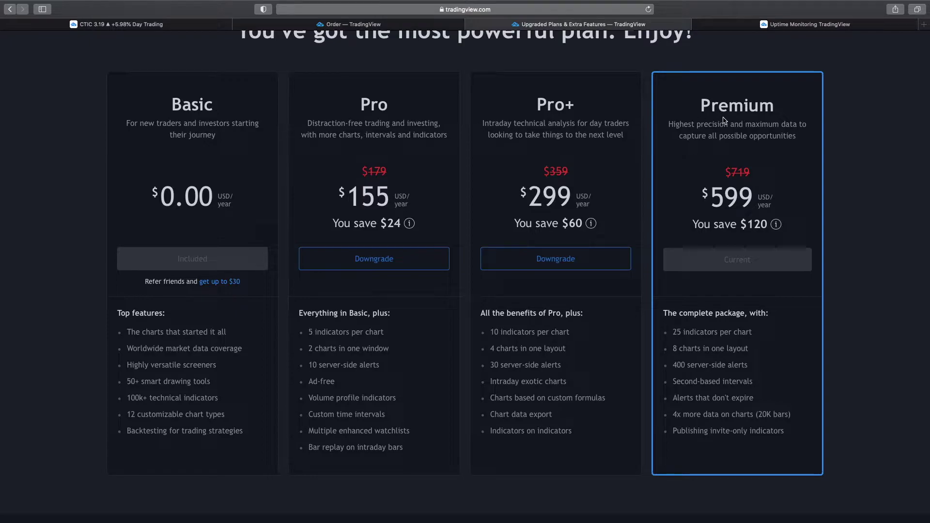
{"action": "scroll", "coordinate": [724, 180], "scroll_direction": "down", "scroll_amount": 2}
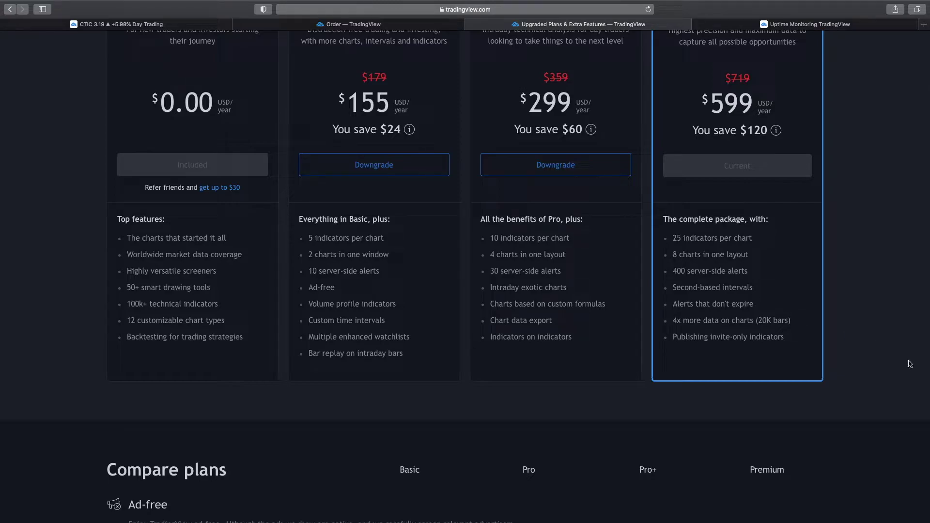
{"action": "left_click", "coordinate": [97, 24]}
{"action": "left_click", "coordinate": [96, 41]}
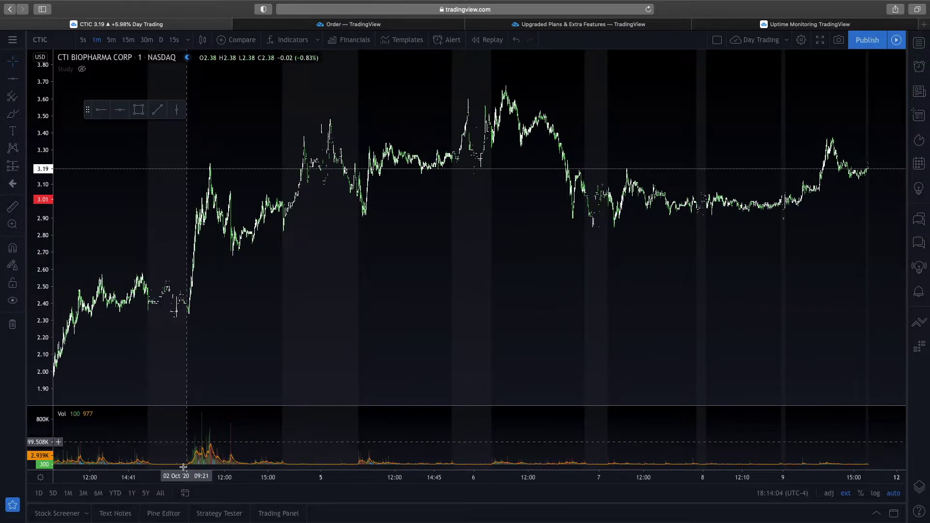
Open the Pine Editor, showing an Untitled Script with study("My Script") and plot(close)
{"action": "left_click", "coordinate": [169, 514]}
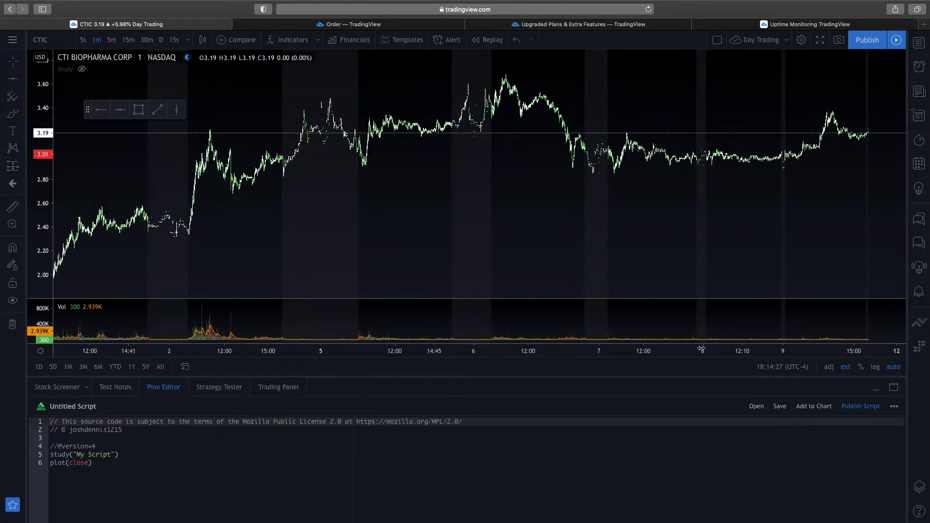
Load the saved '10% Below' script from My scripts into the Pine Editor and add it to the chart
{"action": "left_click", "coordinate": [758, 407]}
{"action": "left_click", "coordinate": [771, 449]}
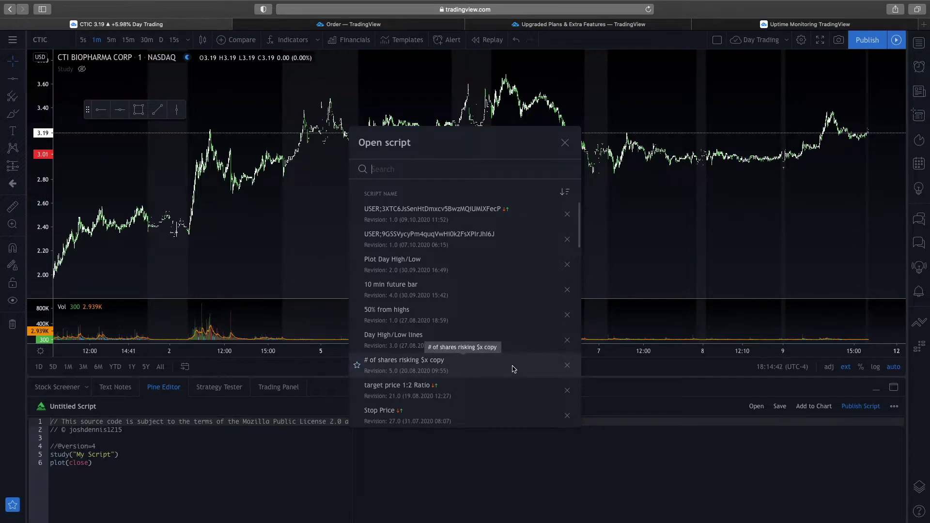
{"action": "scroll", "coordinate": [513, 369], "scroll_direction": "down", "scroll_amount": 5}
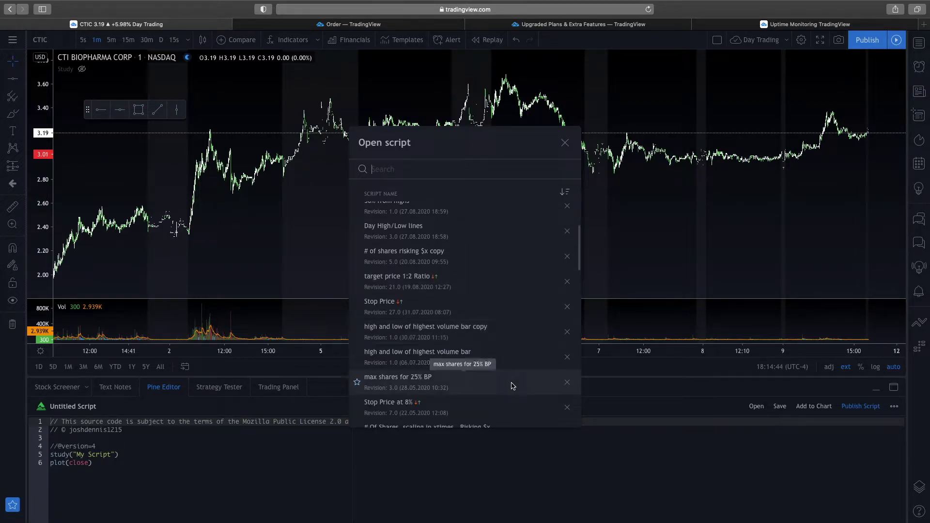
{"action": "scroll", "coordinate": [514, 386], "scroll_direction": "down", "scroll_amount": 15}
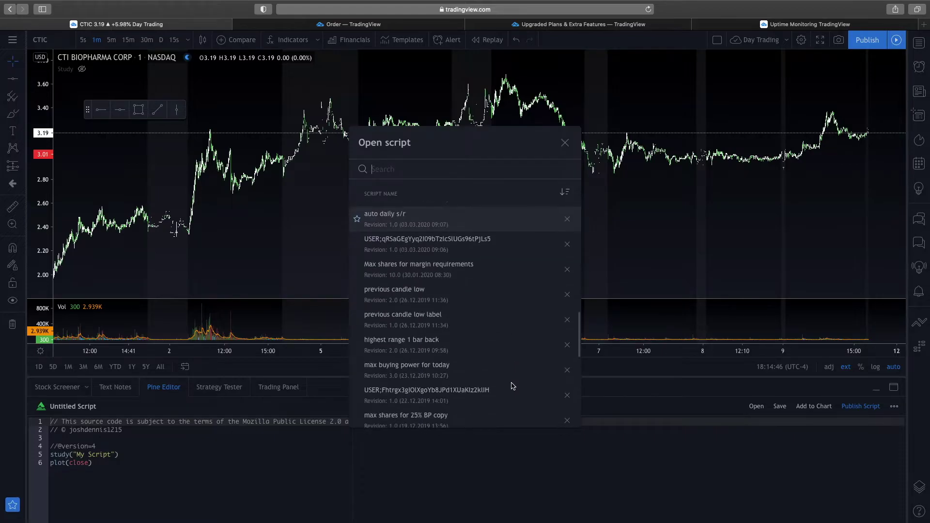
{"action": "scroll", "coordinate": [513, 386], "scroll_direction": "up", "scroll_amount": 20}
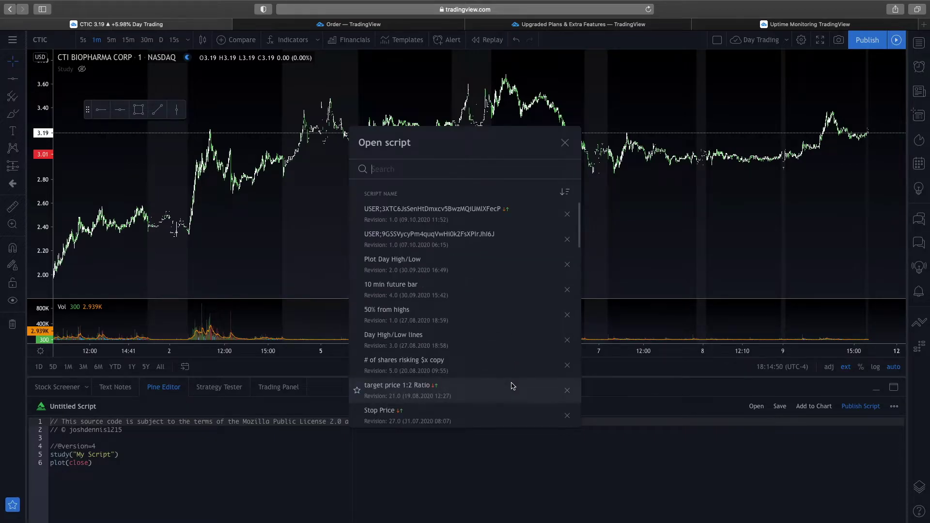
{"action": "left_click", "coordinate": [450, 215]}
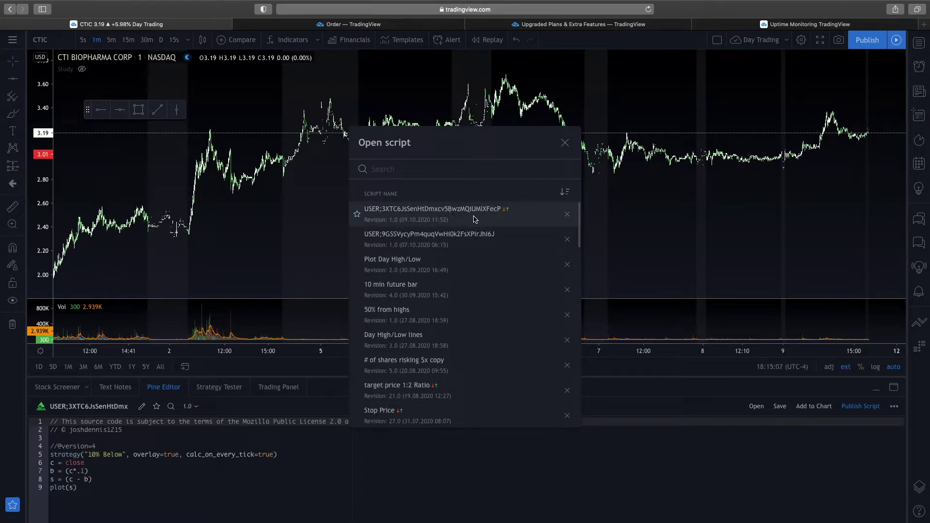
{"action": "left_click", "coordinate": [565, 144]}
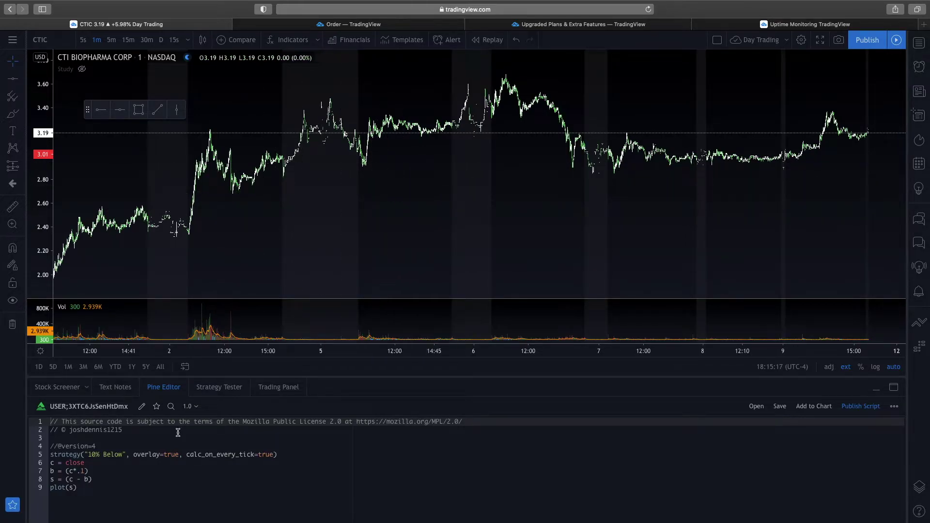
{"action": "mouse_move", "coordinate": [86, 463]}
{"action": "left_click", "coordinate": [810, 408]}
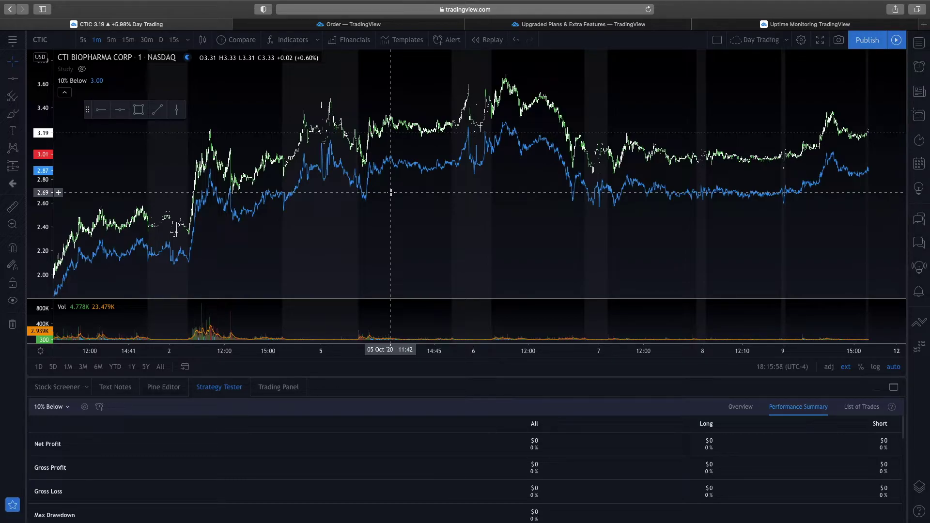
Pan the 1-minute CTIC chart to inspect the 10% Below line at 2.87 under the 3.19 price
{"action": "scroll", "coordinate": [635, 119], "scroll_direction": "right", "scroll_amount": 8}
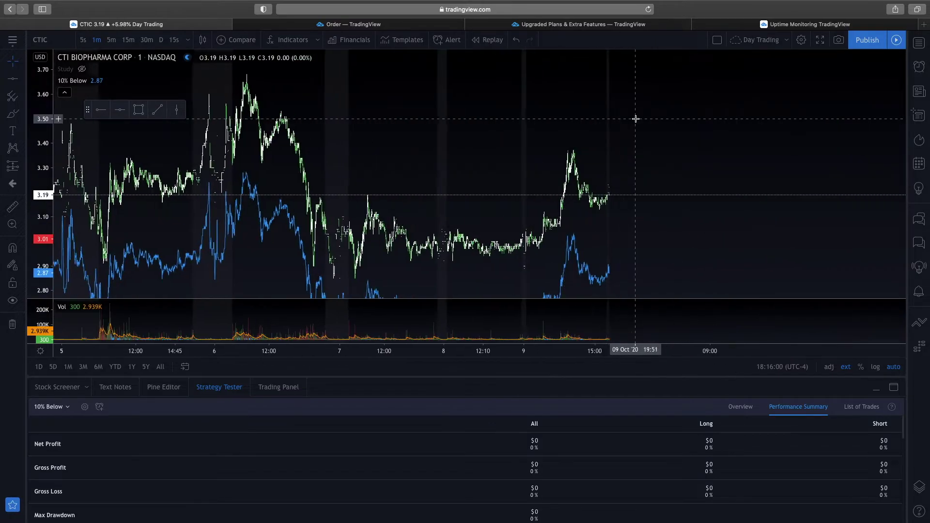
{"action": "scroll", "coordinate": [636, 119], "scroll_direction": "left", "scroll_amount": 1}
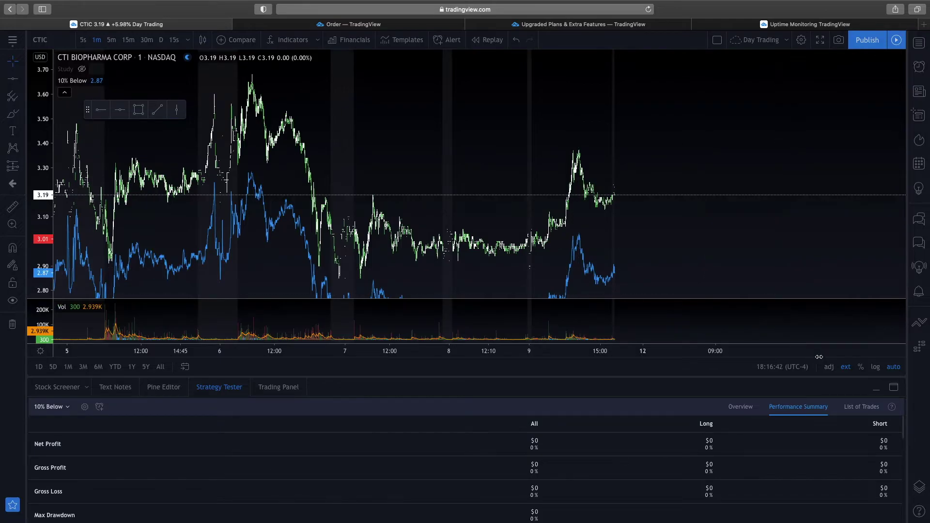
Collapse the Strategy Tester and set the 10% Below plot opacity to 0% to hide its line
{"action": "left_click", "coordinate": [875, 390]}
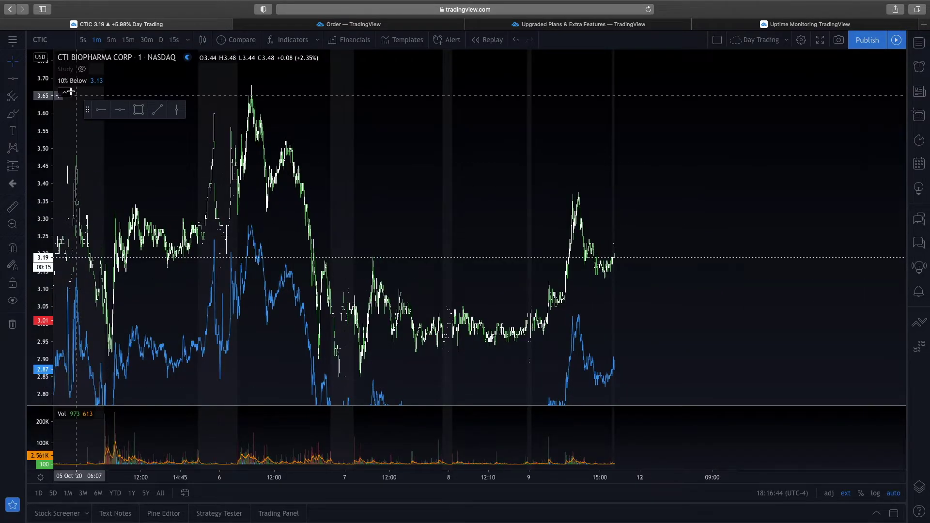
{"action": "mouse_move", "coordinate": [107, 88]}
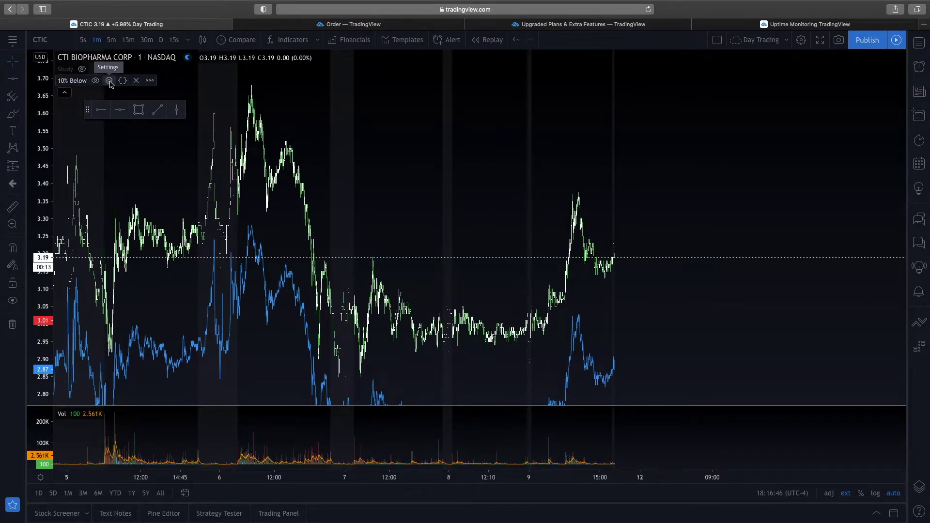
{"action": "left_click", "coordinate": [109, 80]}
{"action": "left_click", "coordinate": [427, 247]}
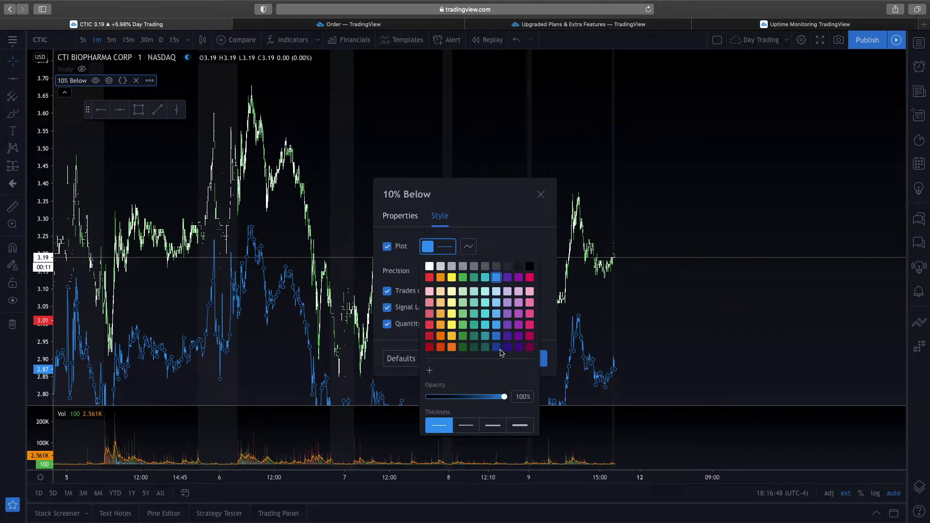
{"action": "left_click_drag", "start_coordinate": [503, 397], "coordinate": [428, 397]}
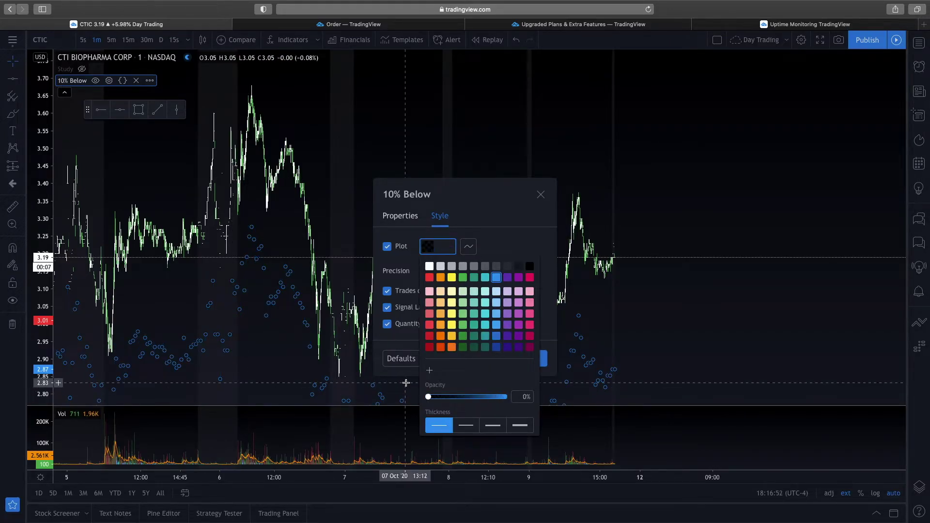
{"action": "key", "text": "Escape"}
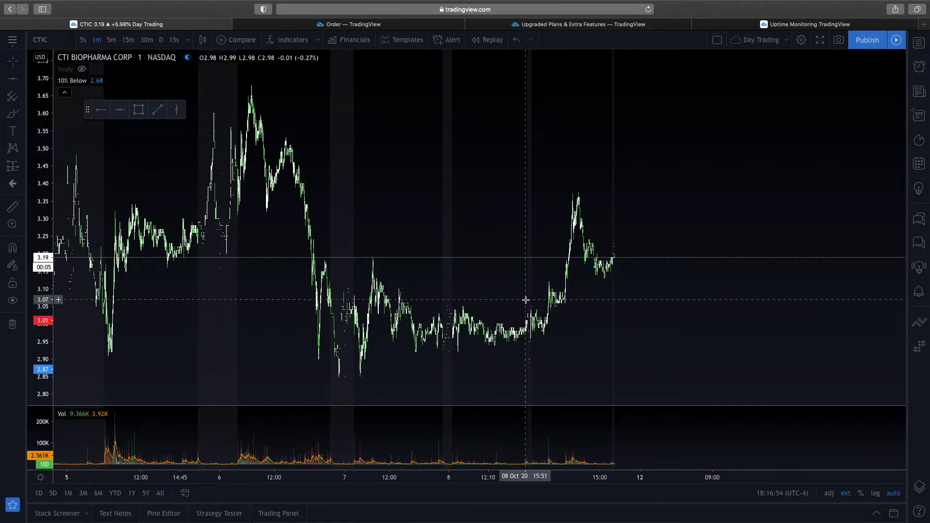
{"action": "scroll", "coordinate": [526, 300], "scroll_direction": "right", "scroll_amount": 2}
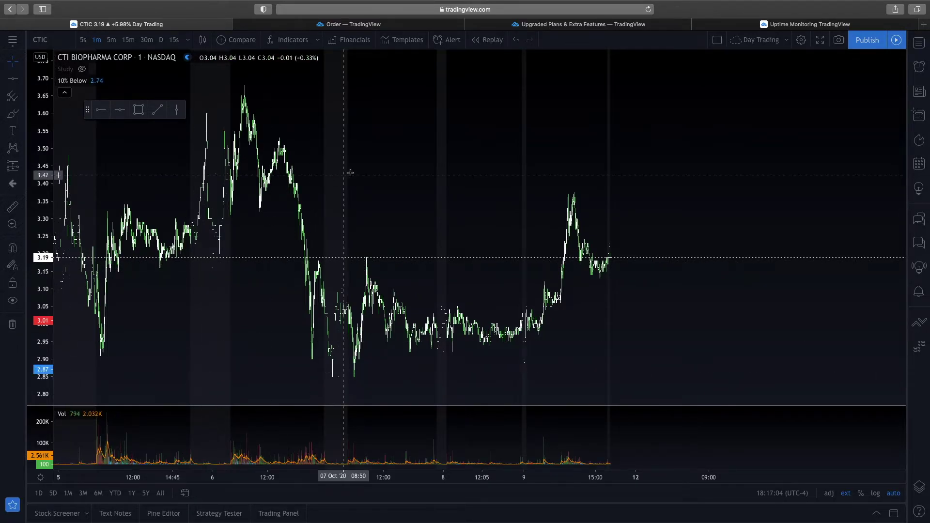
Switch the chart symbol to Apple (AAPL)
{"action": "type", "text": "APPLE"}
{"action": "key", "text": "Return"}
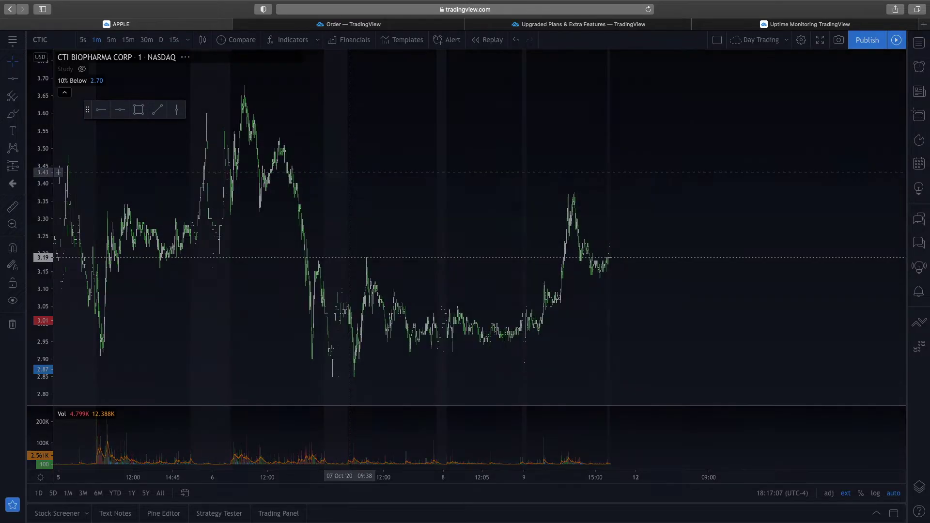
{"action": "type", "text": "AAPL"}
{"action": "key", "text": "Return"}
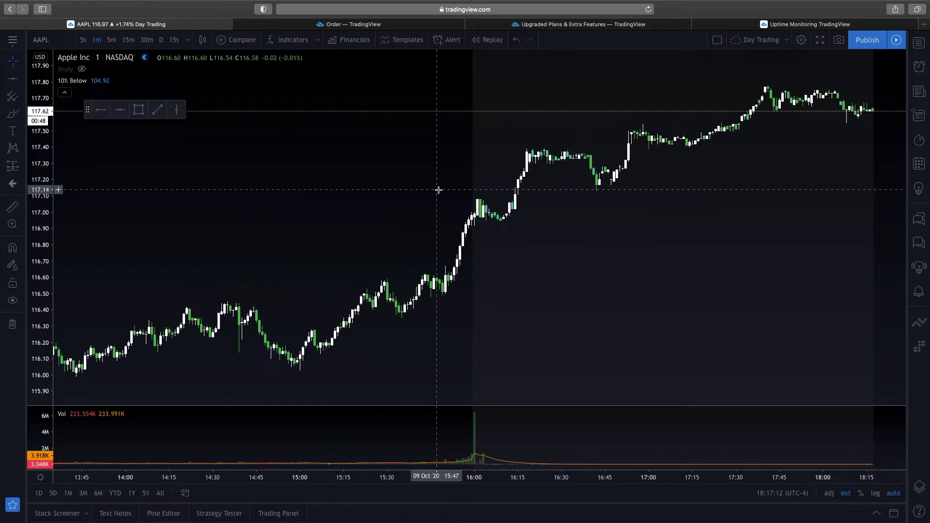
Compress the AAPL price scale to show roughly 102–130, including 105.86
{"action": "scroll", "coordinate": [438, 189], "scroll_direction": "right", "scroll_amount": 5}
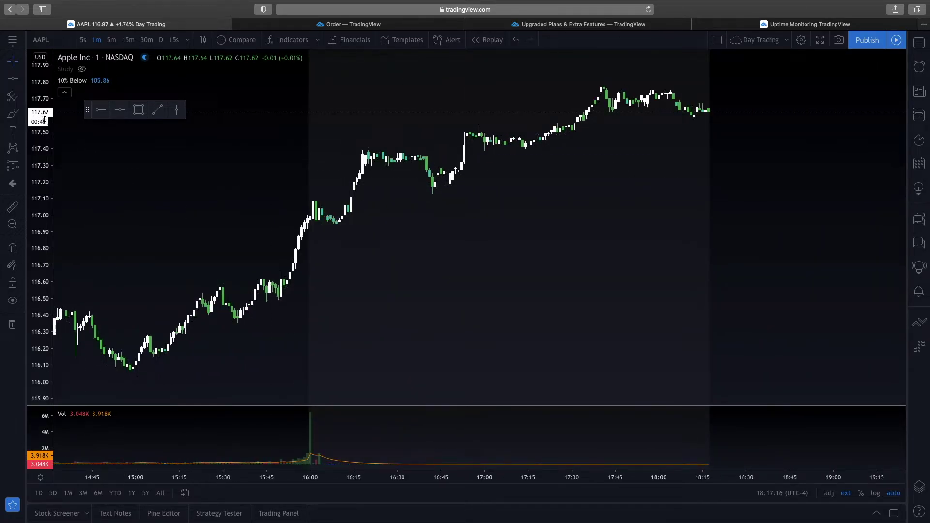
{"action": "left_click_drag", "start_coordinate": [47, 141], "coordinate": [45, 350]}
{"action": "left_click_drag", "start_coordinate": [42, 257], "coordinate": [31, 433]}
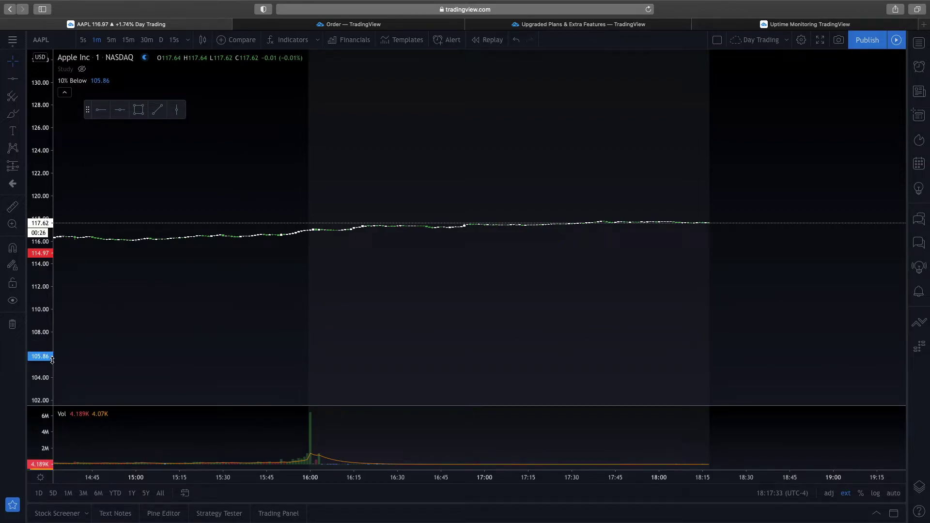
Load the 'max shares for 25% BP' script and change line 7's multiplier from .5 to .25
{"action": "left_click", "coordinate": [178, 519]}
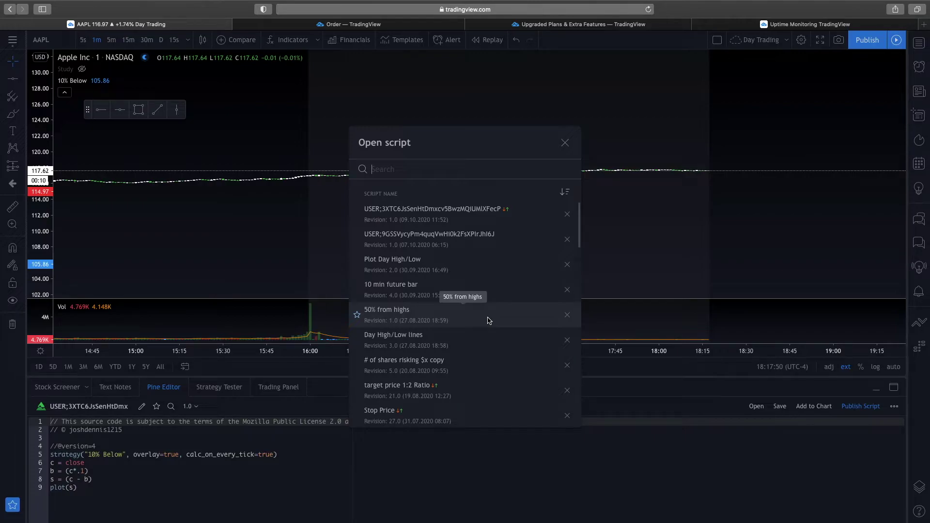
{"action": "scroll", "coordinate": [490, 320], "scroll_direction": "down", "scroll_amount": 3}
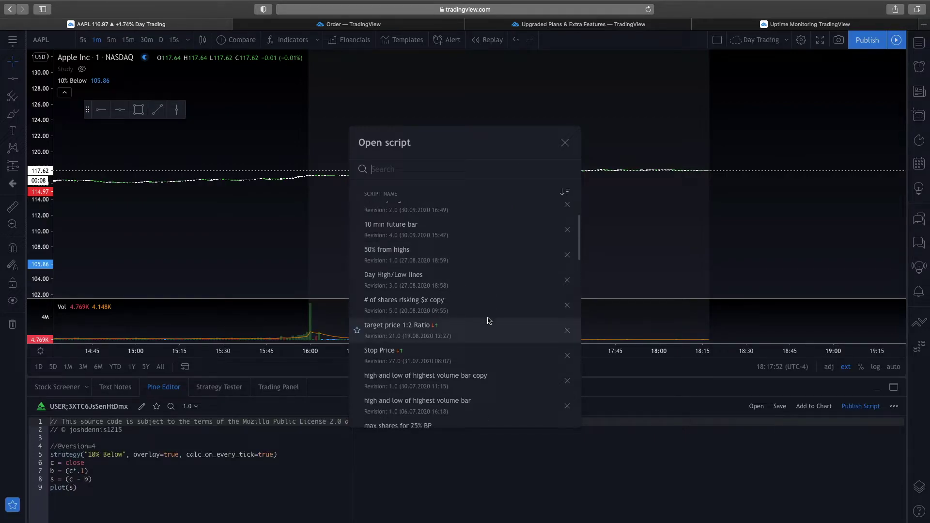
{"action": "scroll", "coordinate": [489, 319], "scroll_direction": "down", "scroll_amount": 3}
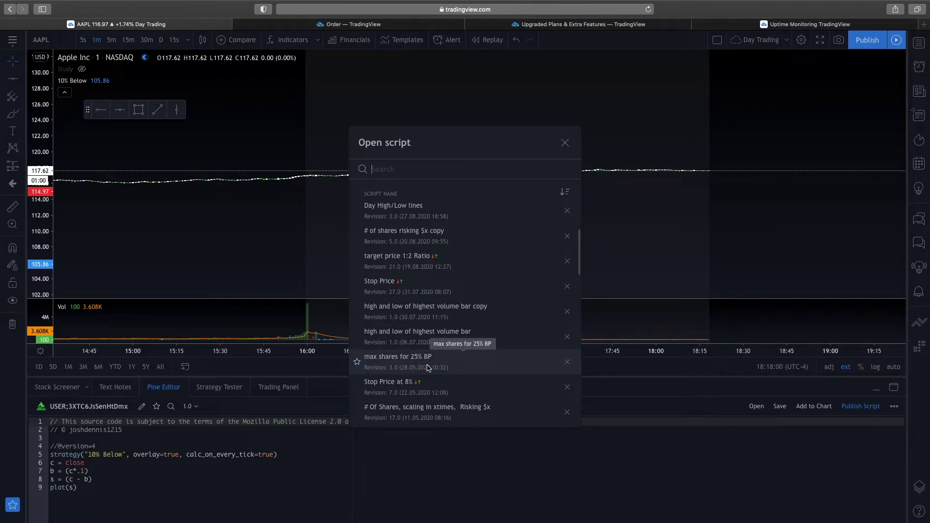
{"action": "left_click", "coordinate": [402, 363]}
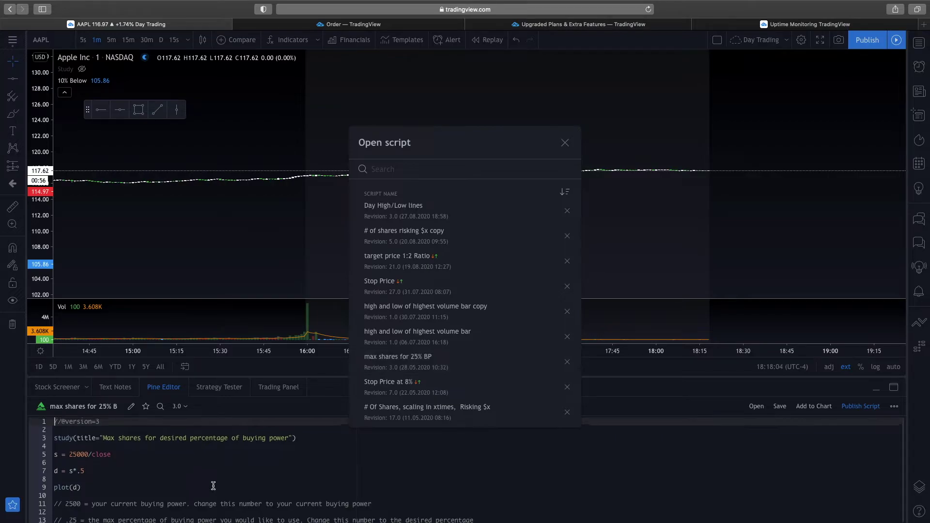
{"action": "left_click", "coordinate": [160, 472]}
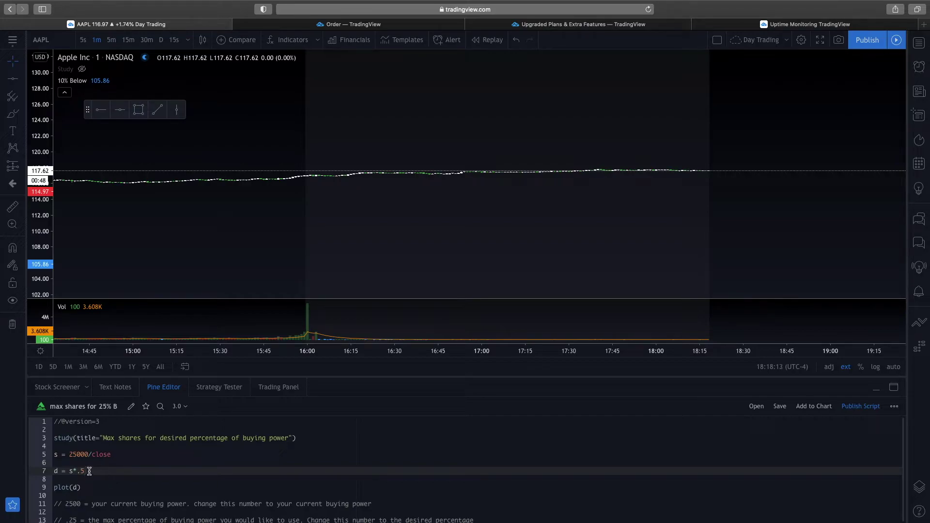
{"action": "key", "text": "BackSpace"}
Add the edited max-shares script to the AAPL chart as a new pane
{"action": "left_click", "coordinate": [813, 407]}
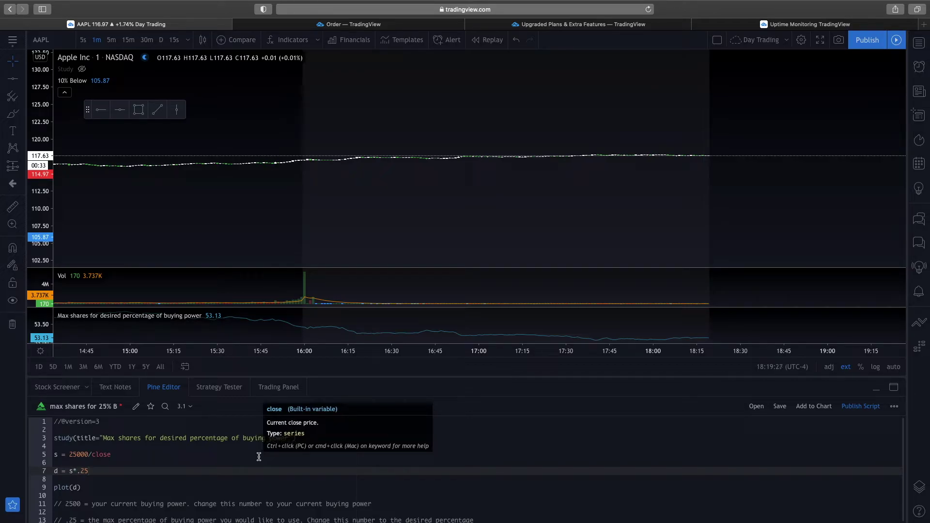
{"action": "left_click", "coordinate": [12, 41]}
Go to the TradingView home page, open Scripts, and scroll the public script list
{"action": "left_click", "coordinate": [44, 252]}
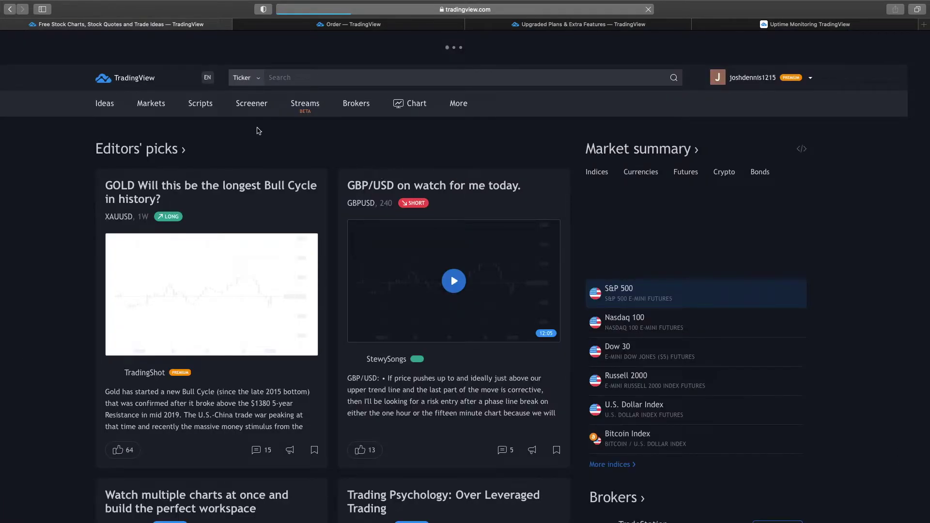
{"action": "left_click", "coordinate": [205, 107]}
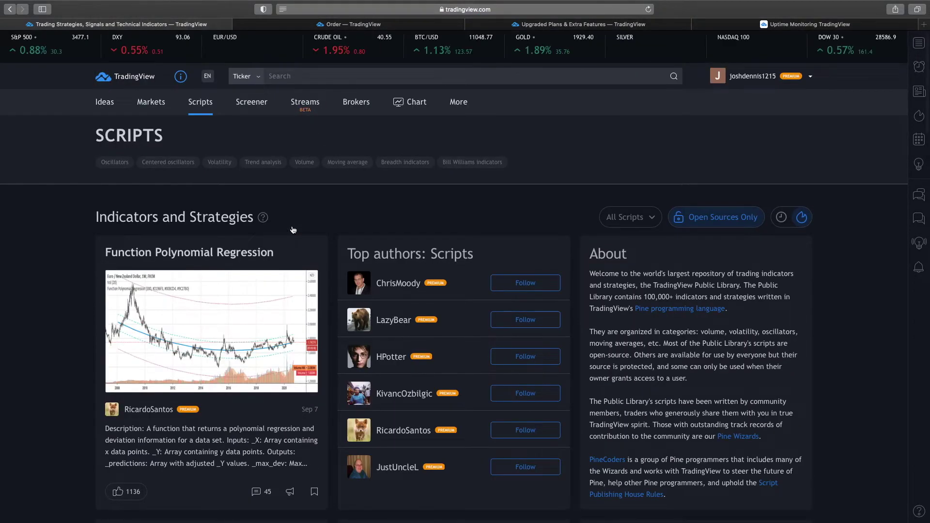
{"action": "scroll", "coordinate": [293, 230], "scroll_direction": "down", "scroll_amount": 10}
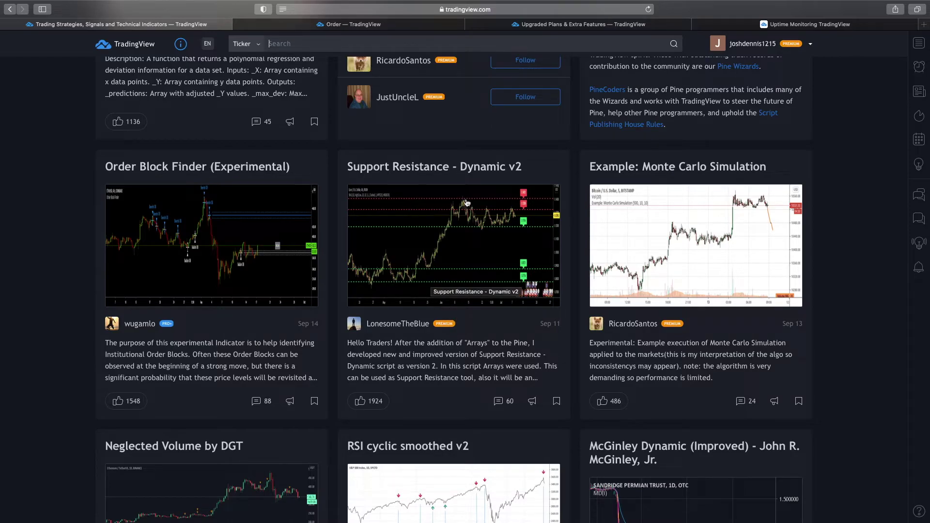
Open the Support Resistance - Dynamic v2 script page and scroll down to its source code
{"action": "left_click", "coordinate": [471, 249]}
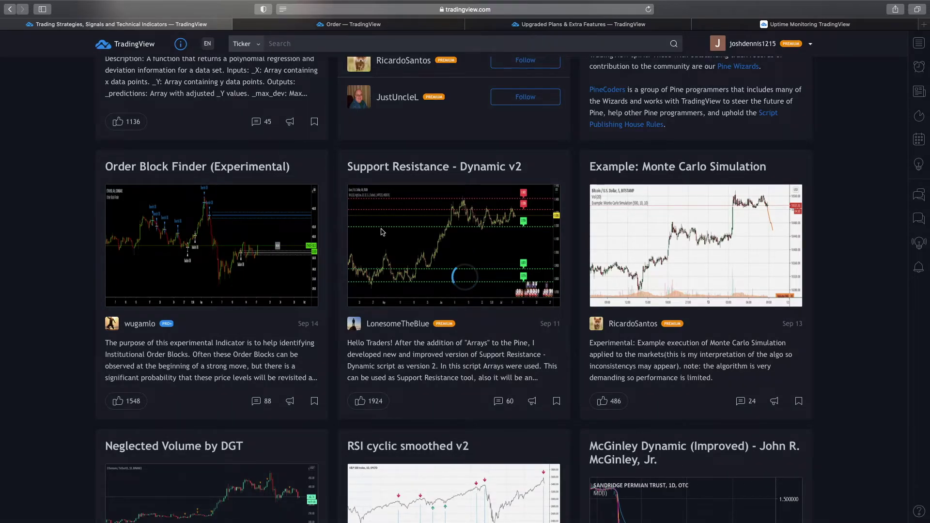
{"action": "scroll", "coordinate": [383, 232], "scroll_direction": "down", "scroll_amount": 3}
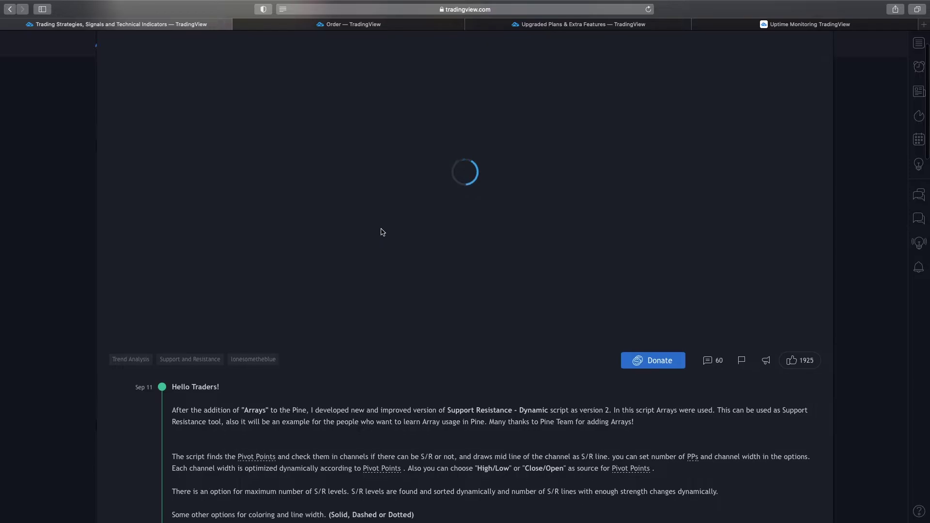
{"action": "scroll", "coordinate": [382, 233], "scroll_direction": "up", "scroll_amount": 1}
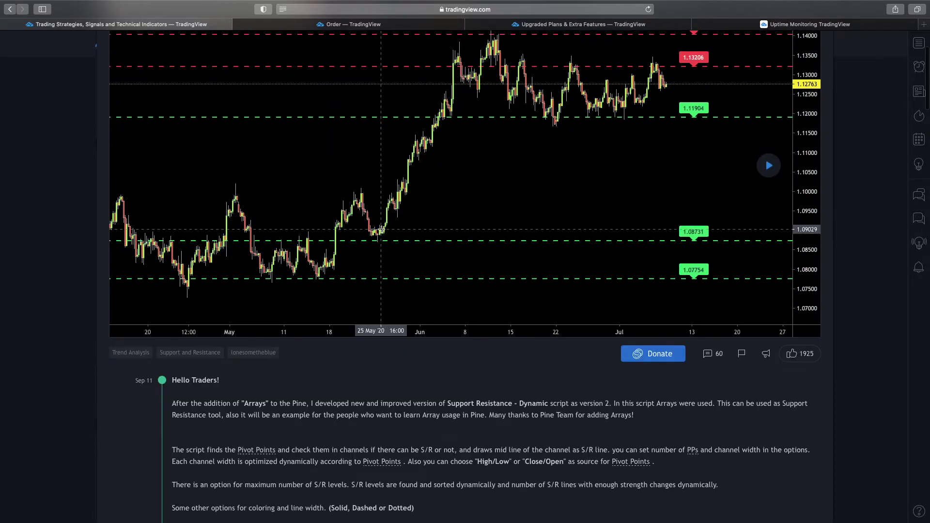
{"action": "scroll", "coordinate": [383, 233], "scroll_direction": "down", "scroll_amount": 5}
{"action": "scroll", "coordinate": [382, 232], "scroll_direction": "down", "scroll_amount": 8}
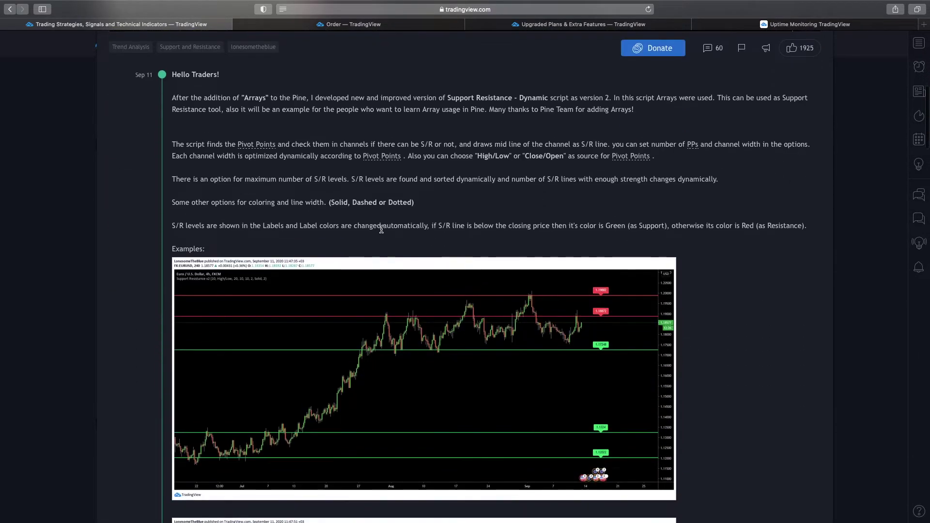
{"action": "scroll", "coordinate": [382, 232], "scroll_direction": "down", "scroll_amount": 8}
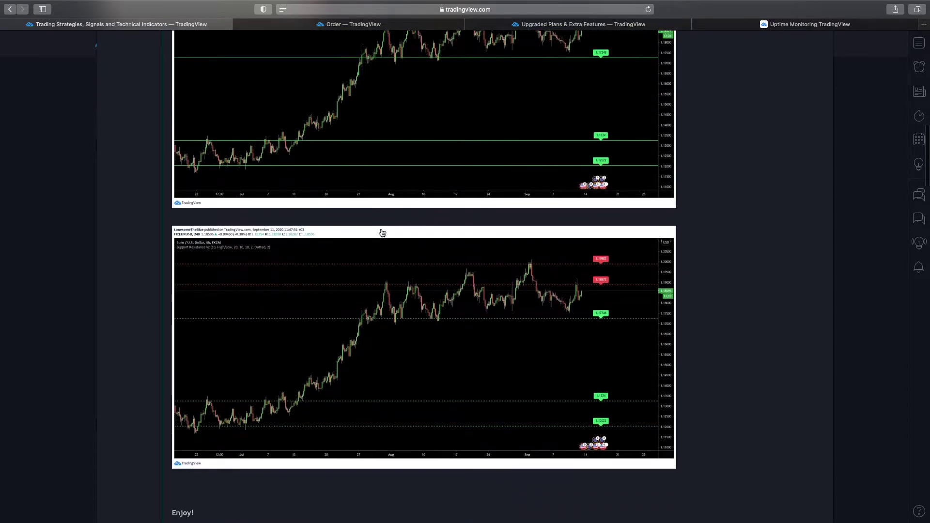
{"action": "scroll", "coordinate": [383, 233], "scroll_direction": "down", "scroll_amount": 3}
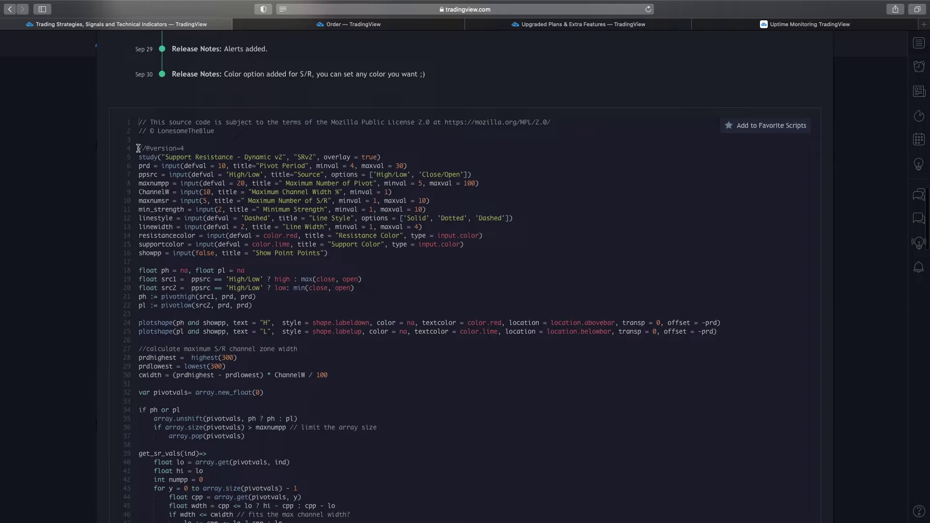
Select the entire Support Resistance - Dynamic v2 Pine source and copy it
{"action": "left_click_drag", "start_coordinate": [138, 148], "coordinate": [447, 301]}
{"action": "scroll", "coordinate": [333, 286], "scroll_direction": "down", "scroll_amount": 7}
{"action": "scroll", "coordinate": [337, 284], "scroll_direction": "down", "scroll_amount": 14}
{"action": "scroll", "coordinate": [336, 285], "scroll_direction": "down", "scroll_amount": 10}
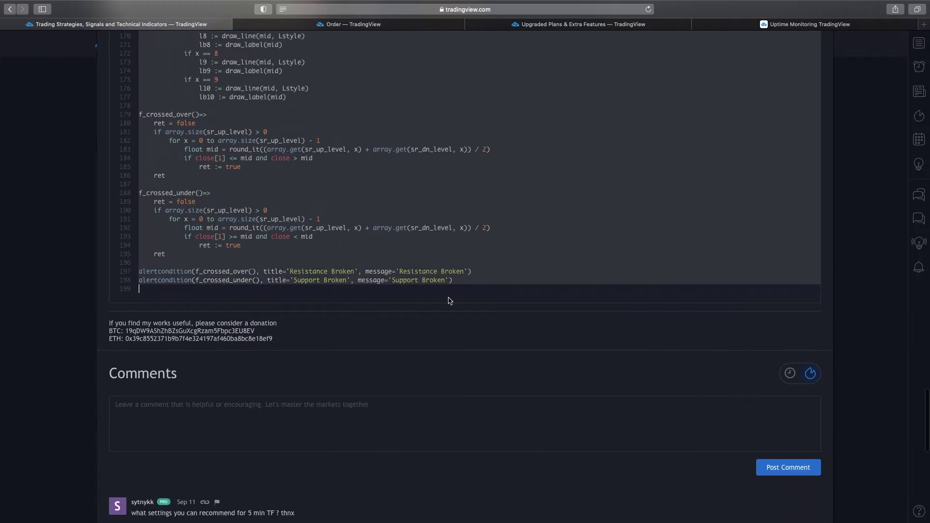
{"action": "right_click", "coordinate": [357, 228]}
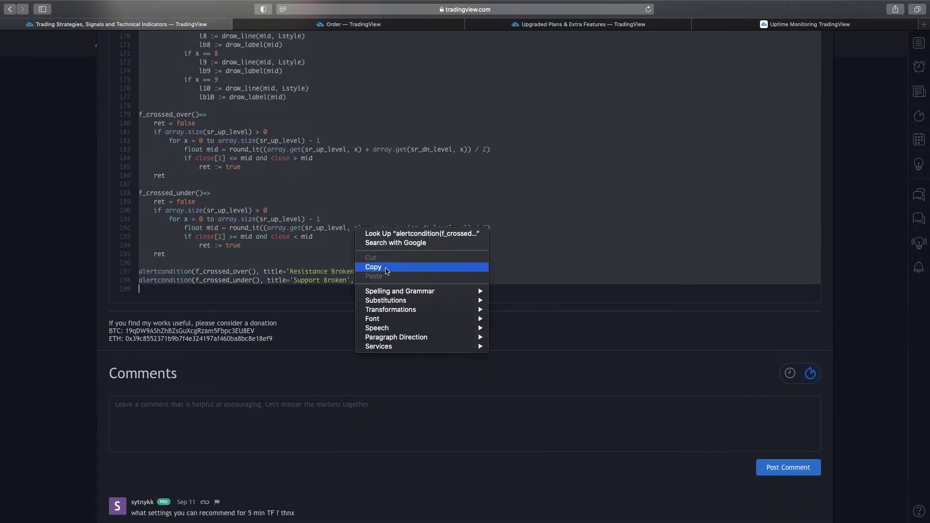
{"action": "left_click", "coordinate": [387, 268]}
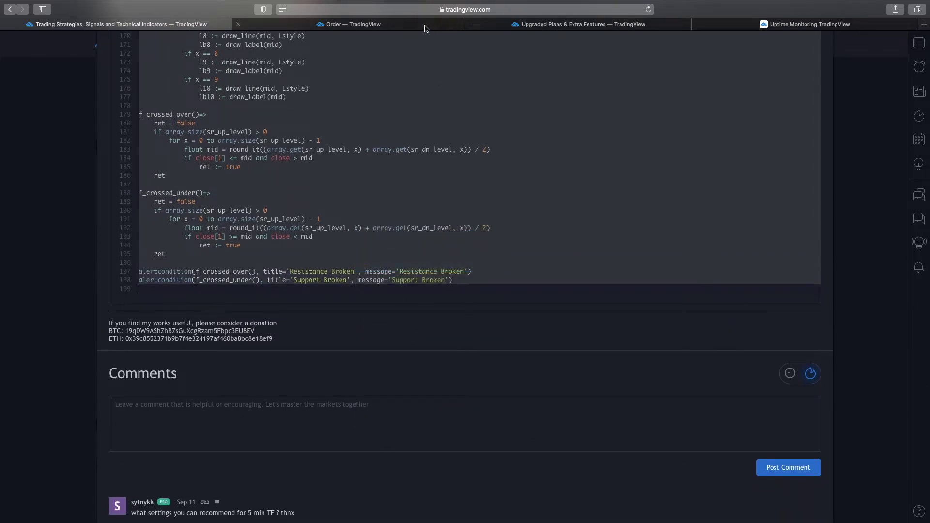
{"action": "left_click", "coordinate": [425, 28]}
Start a new blank indicator script and replace its default code with the copied SRv2 source
{"action": "scroll", "coordinate": [392, 136], "scroll_direction": "up", "scroll_amount": 3}
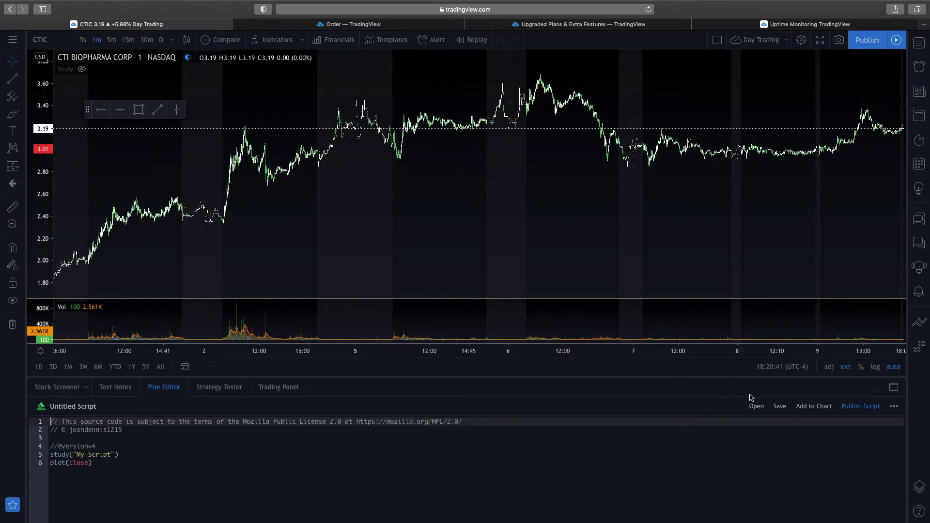
{"action": "left_click", "coordinate": [757, 407]}
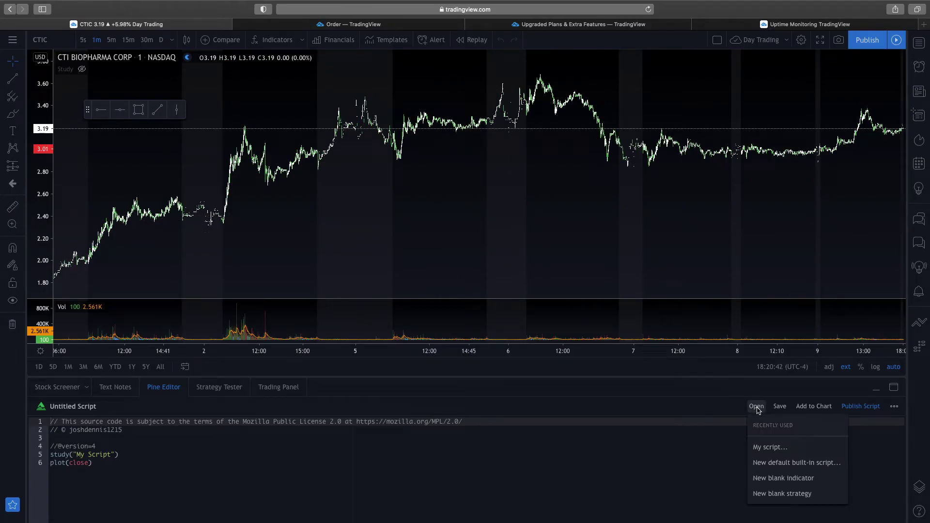
{"action": "left_click", "coordinate": [797, 479]}
{"action": "left_click", "coordinate": [116, 483]}
{"action": "left_click", "coordinate": [32, 452]}
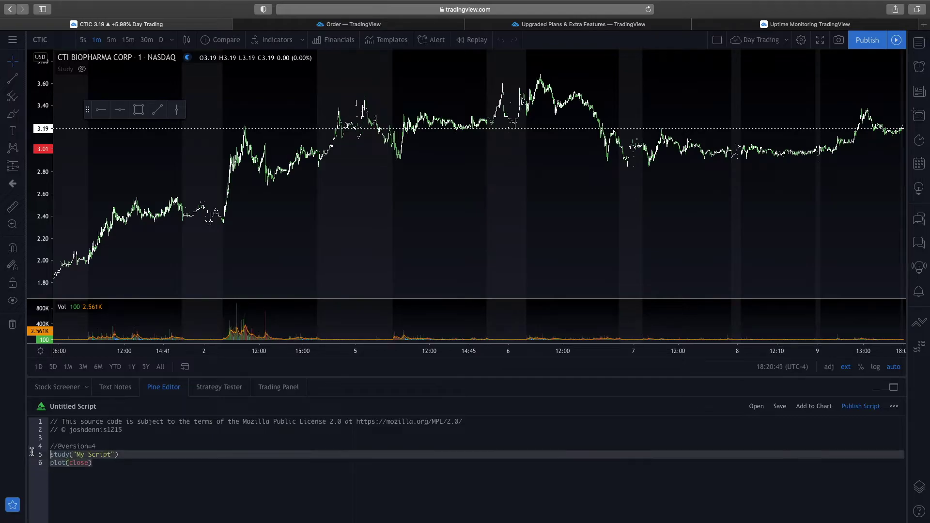
{"action": "left_click_drag", "start_coordinate": [31, 452], "coordinate": [31, 443]}
{"action": "key", "text": "BackSpace"}
{"action": "right_click", "coordinate": [65, 451]}
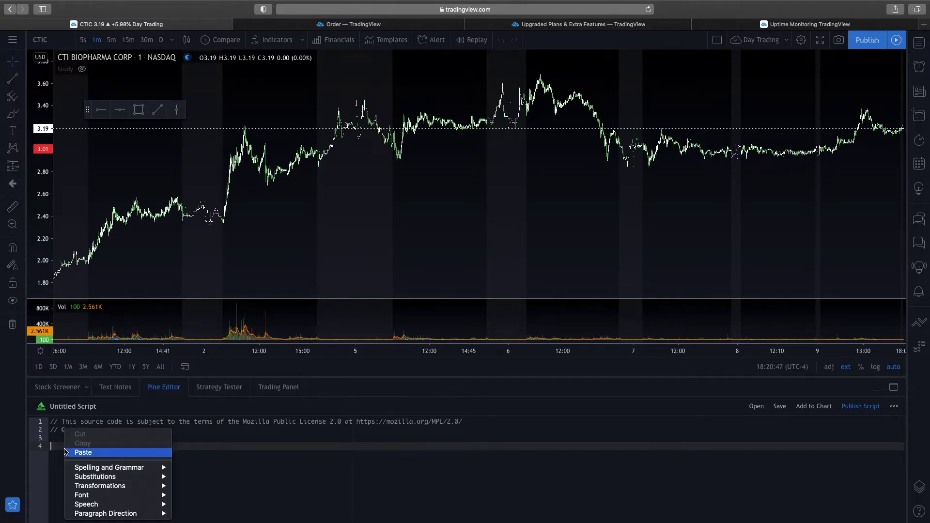
{"action": "left_click", "coordinate": [83, 452]}
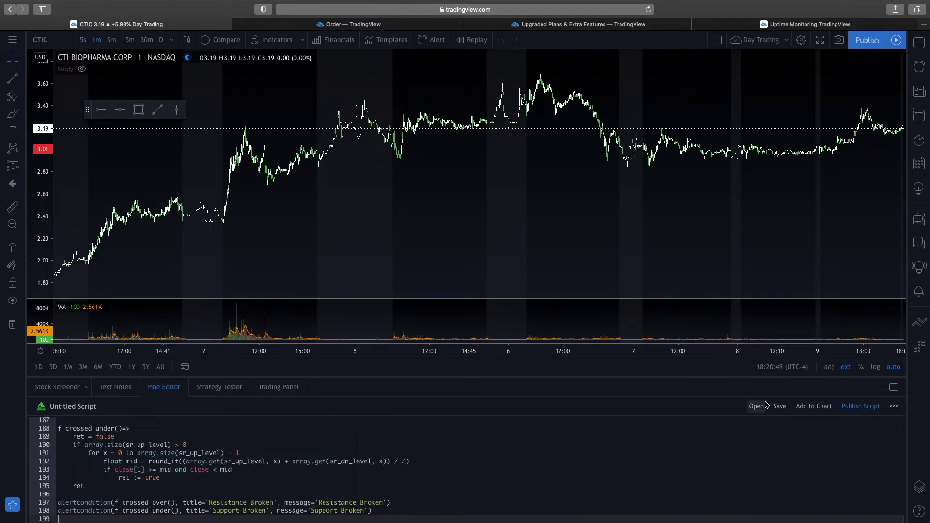
Add the SRv2 script to the CTIC chart and inspect its levels around 3.01–3.50 on earlier bars
{"action": "left_click", "coordinate": [814, 406]}
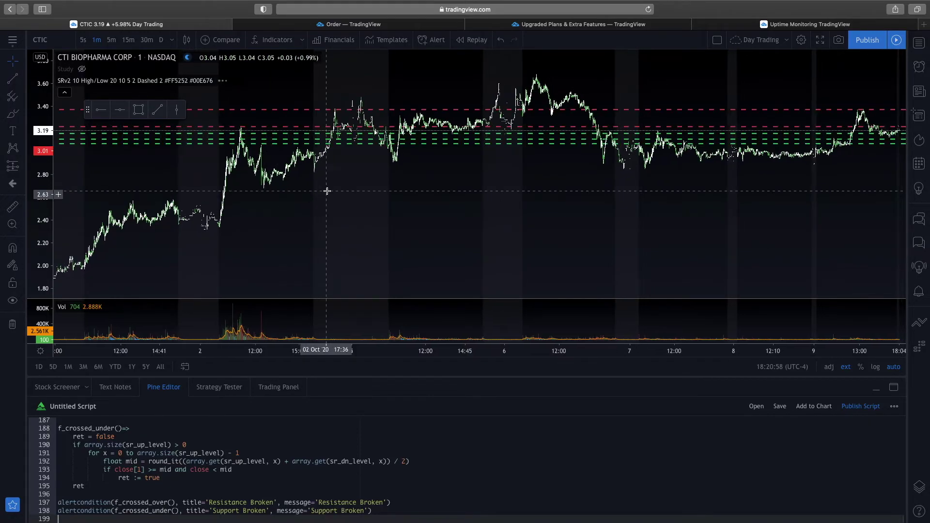
{"action": "scroll", "coordinate": [326, 190], "scroll_direction": "up", "scroll_amount": 5}
{"action": "scroll", "coordinate": [327, 190], "scroll_direction": "left", "scroll_amount": 3}
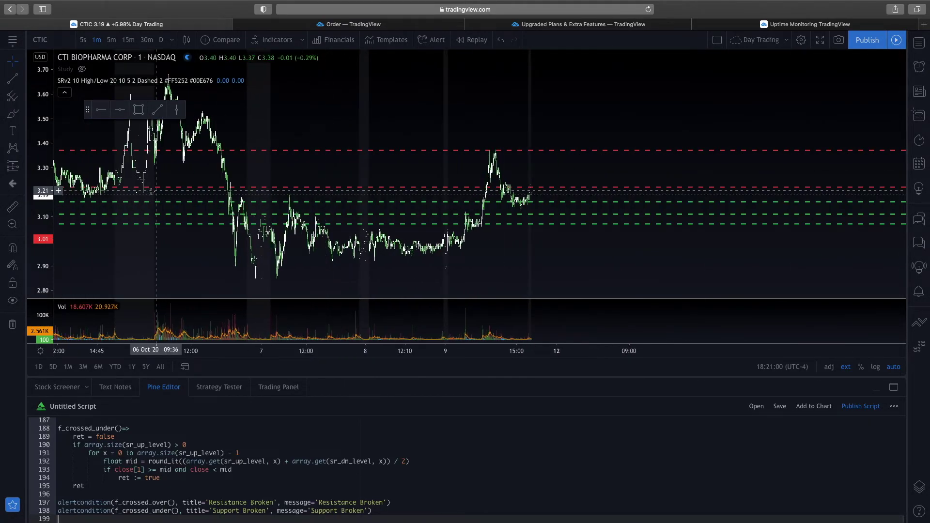
{"action": "left_click_drag", "start_coordinate": [42, 196], "coordinate": [37, 220]}
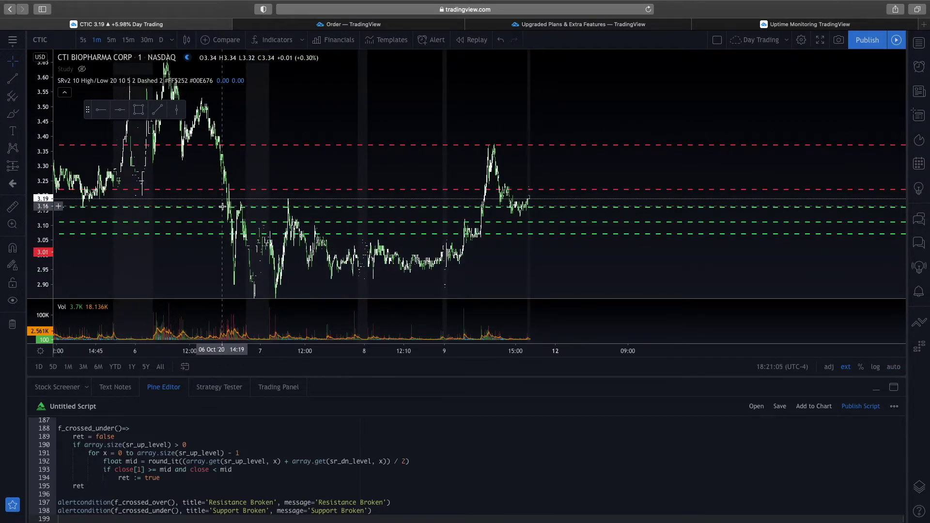
{"action": "scroll", "coordinate": [222, 207], "scroll_direction": "left", "scroll_amount": 5}
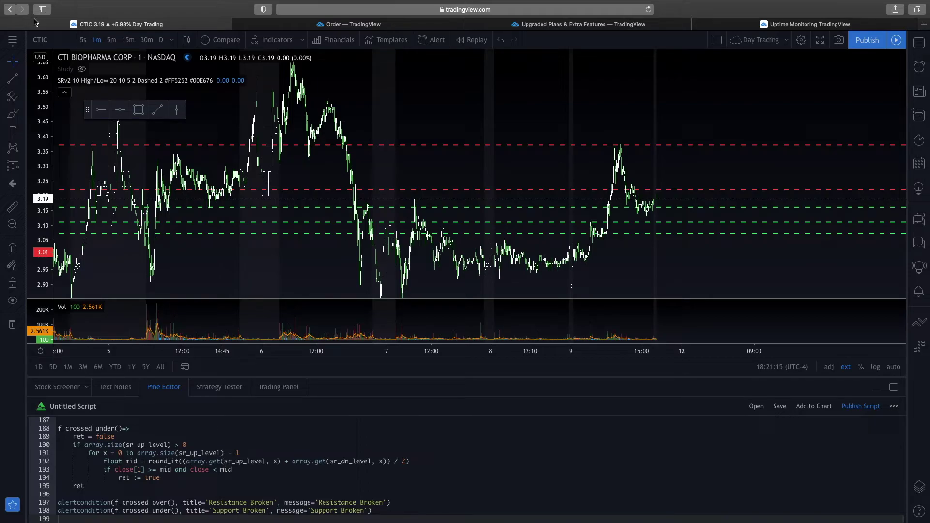
{"action": "left_click", "coordinate": [13, 42]}
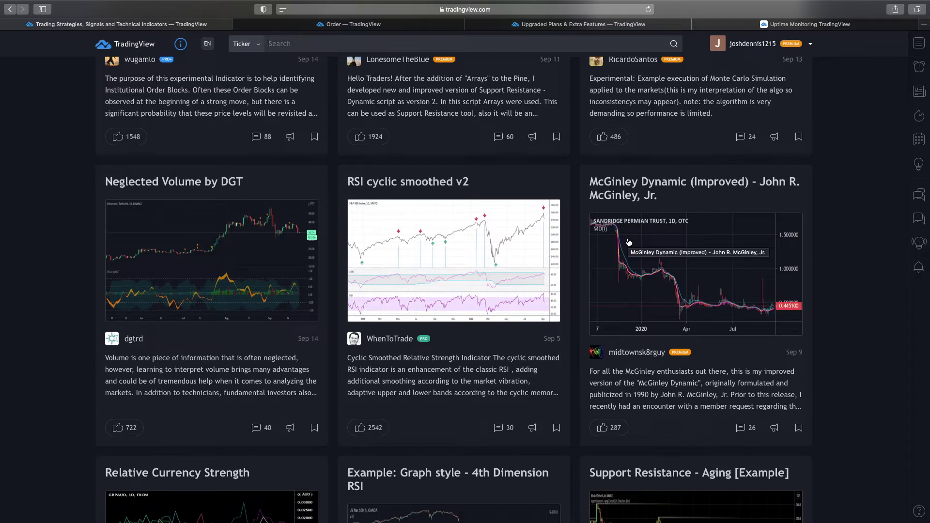
Browse the Scripts library cards, then open the Moving average category from the Scripts menu
{"action": "scroll", "coordinate": [629, 242], "scroll_direction": "down", "scroll_amount": 5}
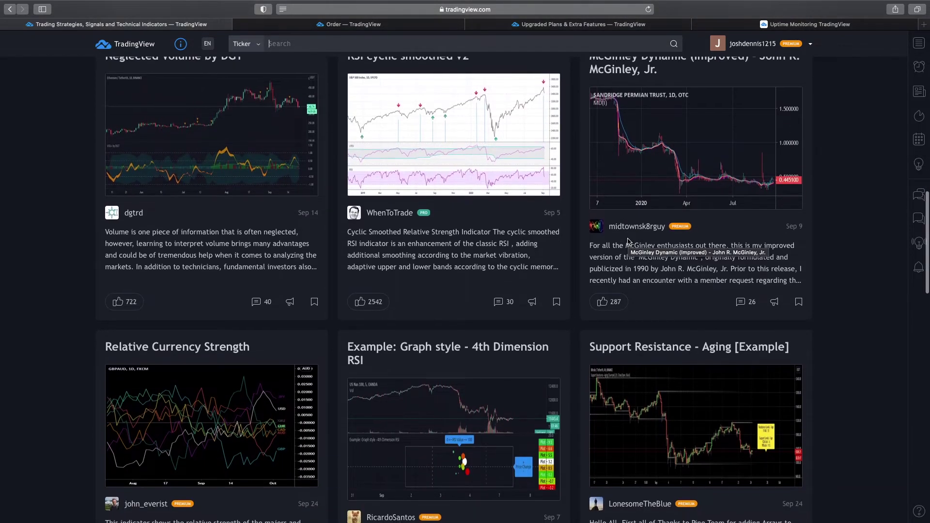
{"action": "scroll", "coordinate": [557, 281], "scroll_direction": "down", "scroll_amount": 3}
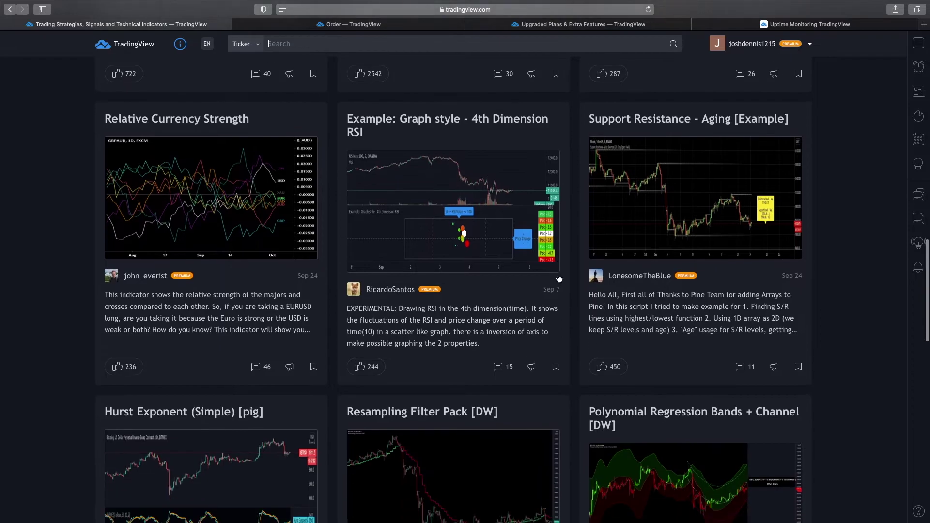
{"action": "scroll", "coordinate": [558, 281], "scroll_direction": "down", "scroll_amount": 5}
{"action": "scroll", "coordinate": [485, 251], "scroll_direction": "up", "scroll_amount": 20}
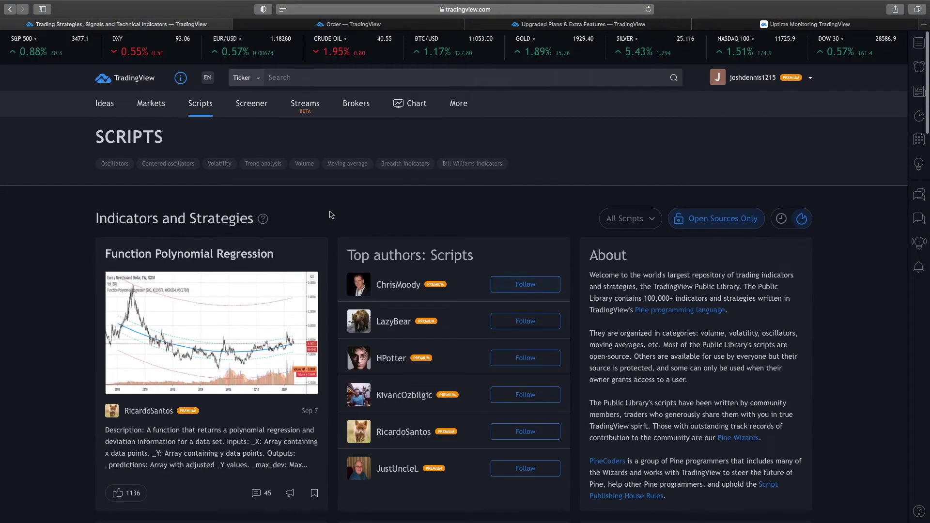
{"action": "mouse_move", "coordinate": [201, 108]}
{"action": "mouse_move", "coordinate": [213, 164]}
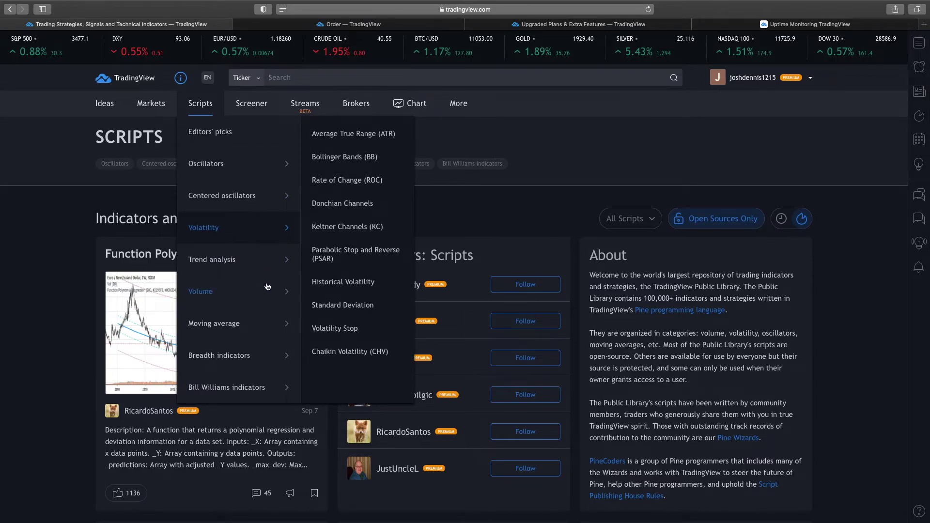
{"action": "mouse_move", "coordinate": [251, 324]}
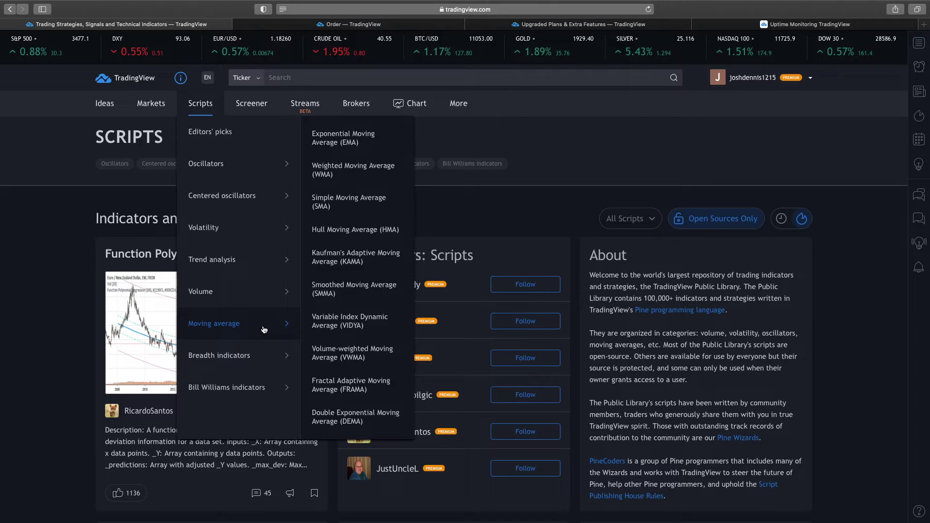
{"action": "left_click", "coordinate": [264, 330]}
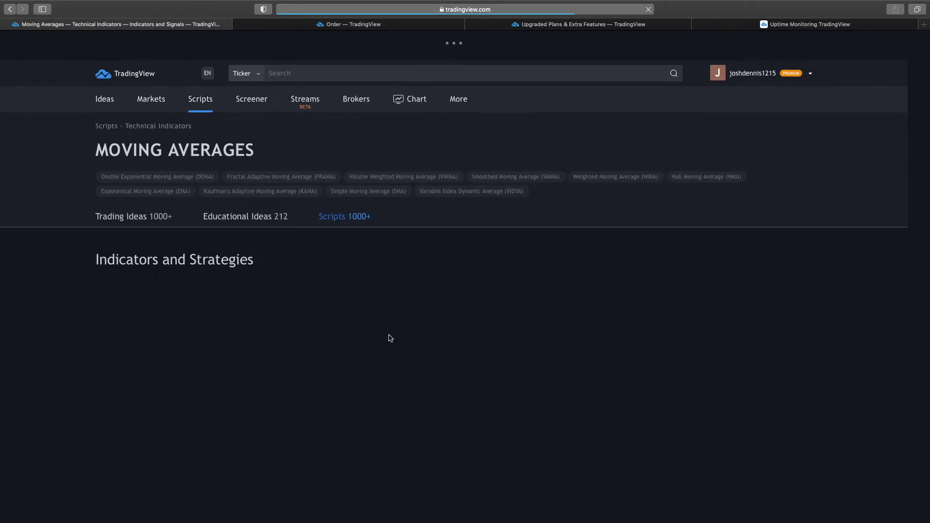
Scroll through the Moving Averages script cards and back up to McGinley Dynamic (Improved)
{"action": "scroll", "coordinate": [390, 337], "scroll_direction": "down", "scroll_amount": 3}
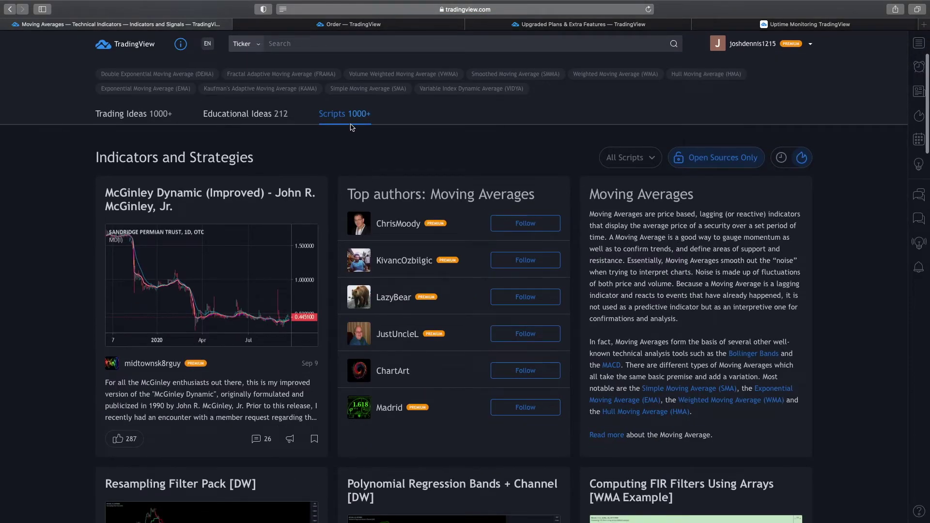
{"action": "scroll", "coordinate": [400, 201], "scroll_direction": "down", "scroll_amount": 2}
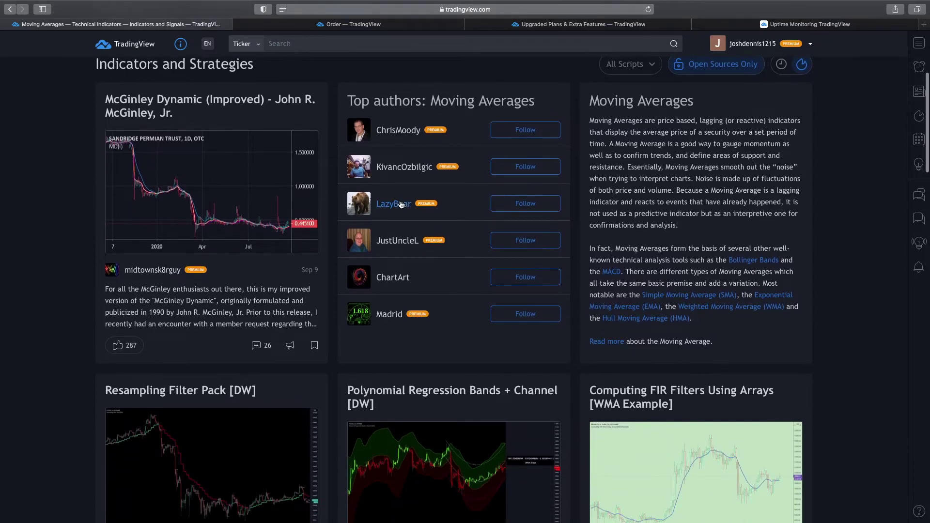
{"action": "scroll", "coordinate": [400, 201], "scroll_direction": "down", "scroll_amount": 5}
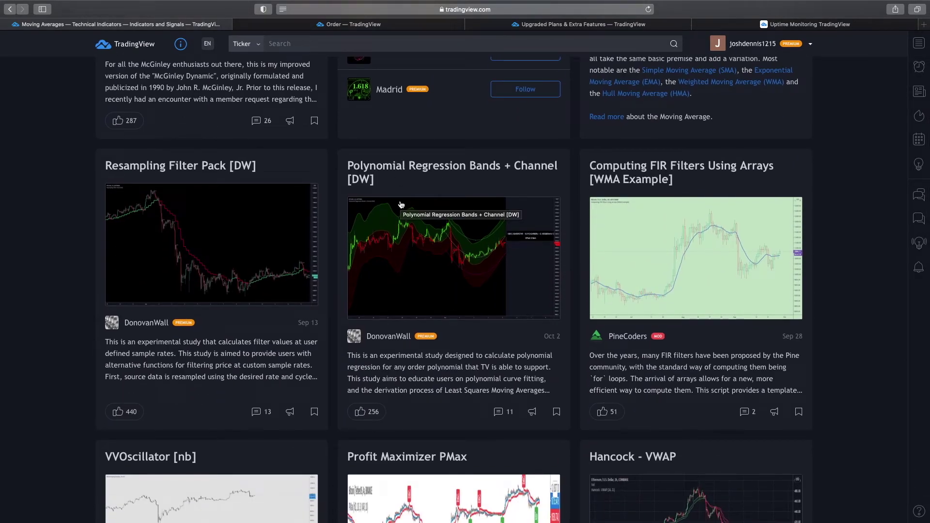
{"action": "scroll", "coordinate": [401, 205], "scroll_direction": "down", "scroll_amount": 1}
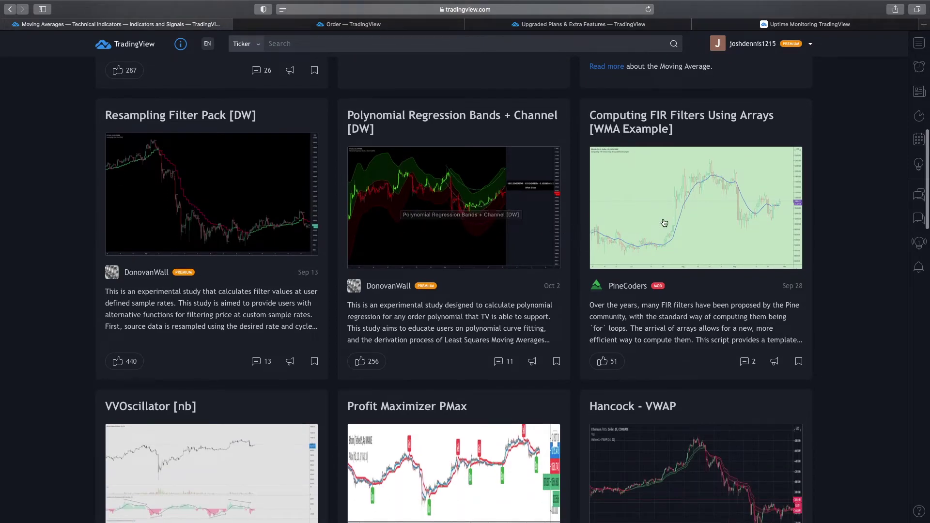
{"action": "scroll", "coordinate": [664, 222], "scroll_direction": "down", "scroll_amount": 6}
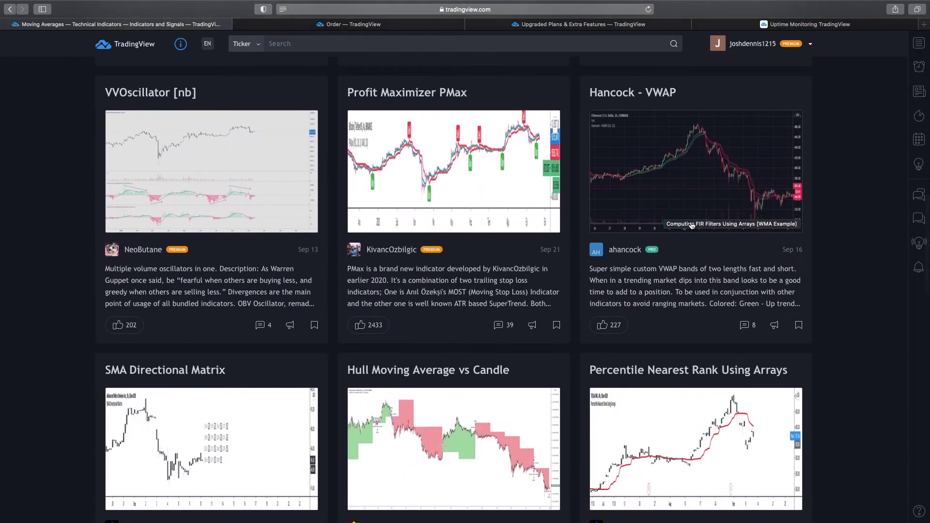
{"action": "scroll", "coordinate": [692, 225], "scroll_direction": "up", "scroll_amount": 15}
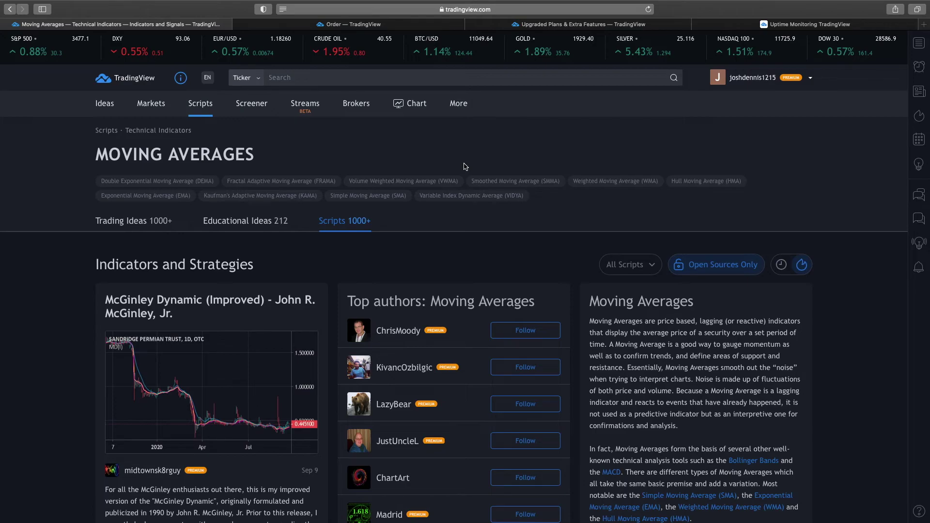
{"action": "left_click", "coordinate": [719, 35]}
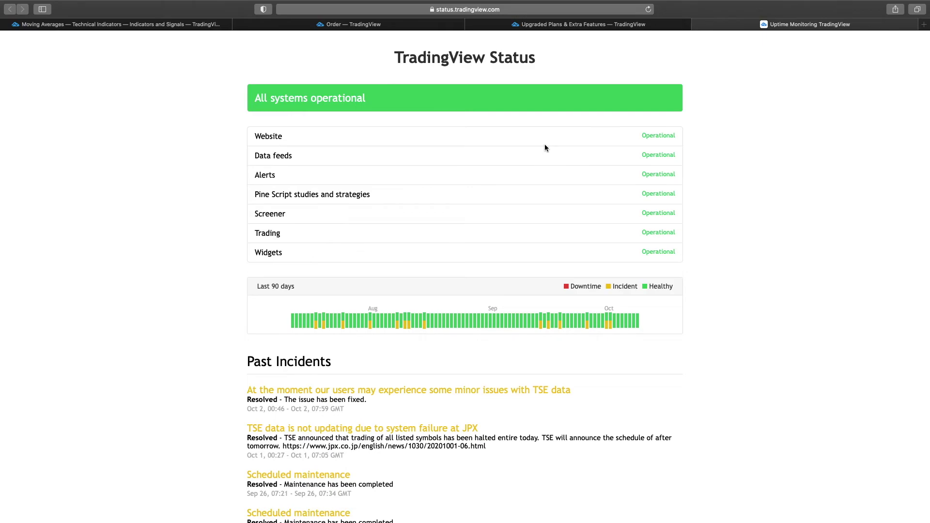
Scroll through the TradingView Status page's Past Incidents list and back to the top
{"action": "scroll", "coordinate": [545, 144], "scroll_direction": "down", "scroll_amount": 2}
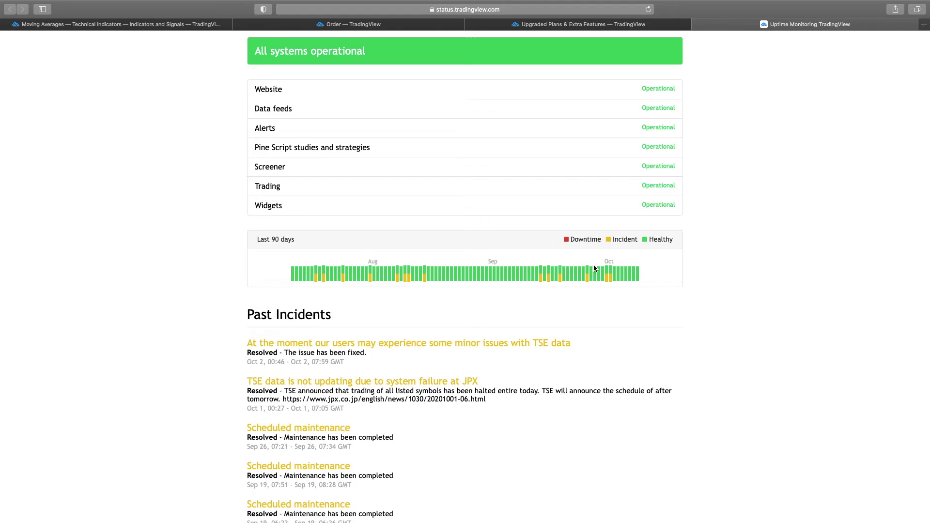
{"action": "scroll", "coordinate": [595, 267], "scroll_direction": "down", "scroll_amount": 5}
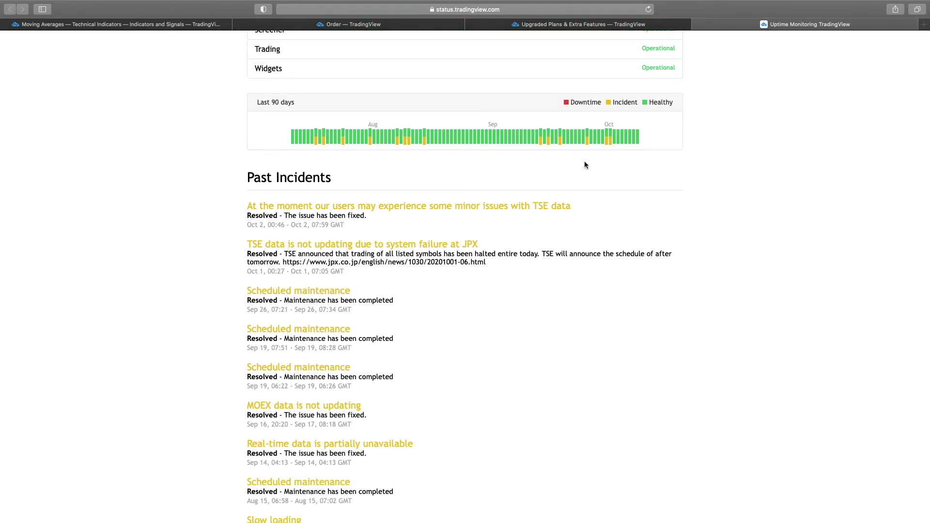
{"action": "scroll", "coordinate": [343, 334], "scroll_direction": "down", "scroll_amount": 3}
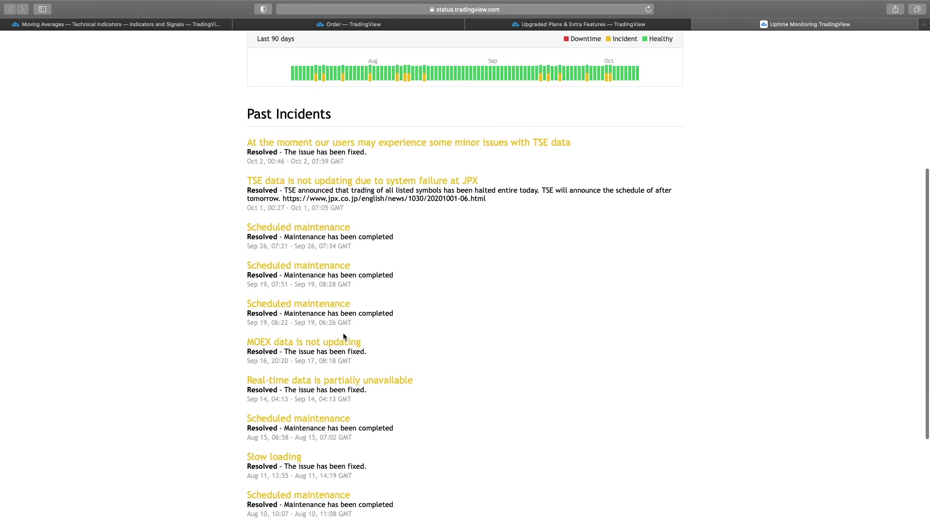
{"action": "scroll", "coordinate": [343, 336], "scroll_direction": "down", "scroll_amount": 2}
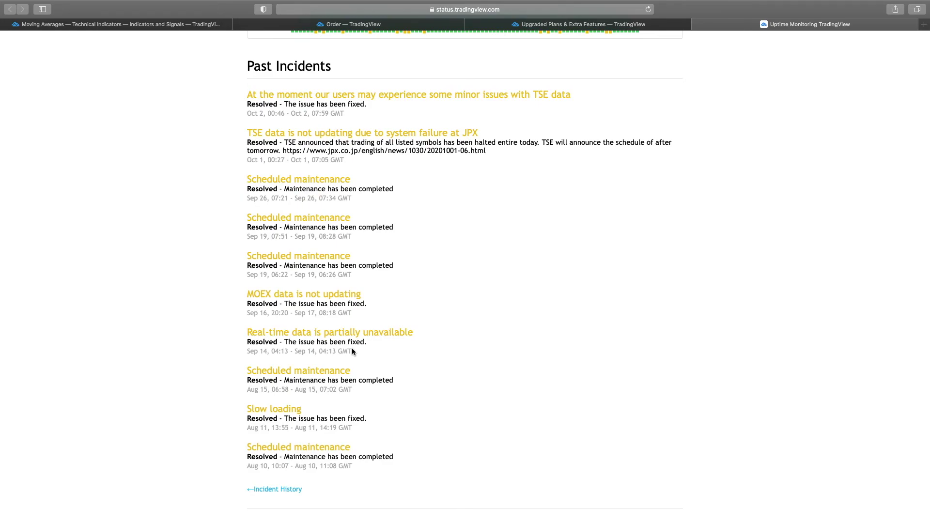
{"action": "scroll", "coordinate": [352, 351], "scroll_direction": "up", "scroll_amount": 1}
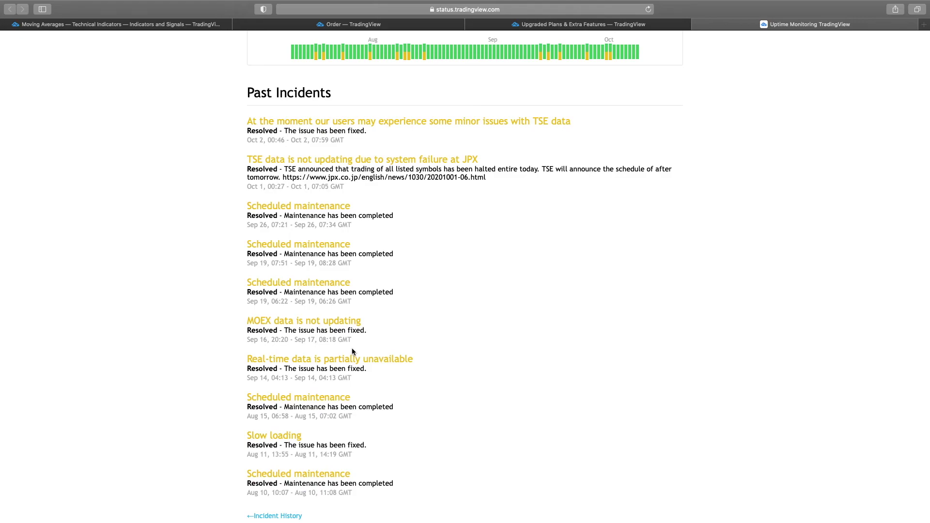
{"action": "scroll", "coordinate": [352, 348], "scroll_direction": "up", "scroll_amount": 5}
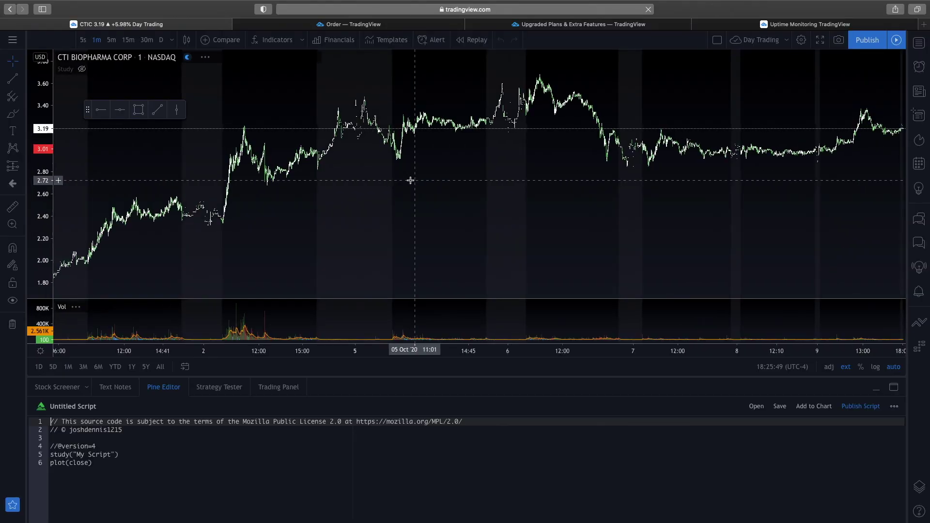
Scroll the CTIC 1-minute chart left to show earlier days' bars
{"action": "scroll", "coordinate": [411, 181], "scroll_direction": "left", "scroll_amount": 8}
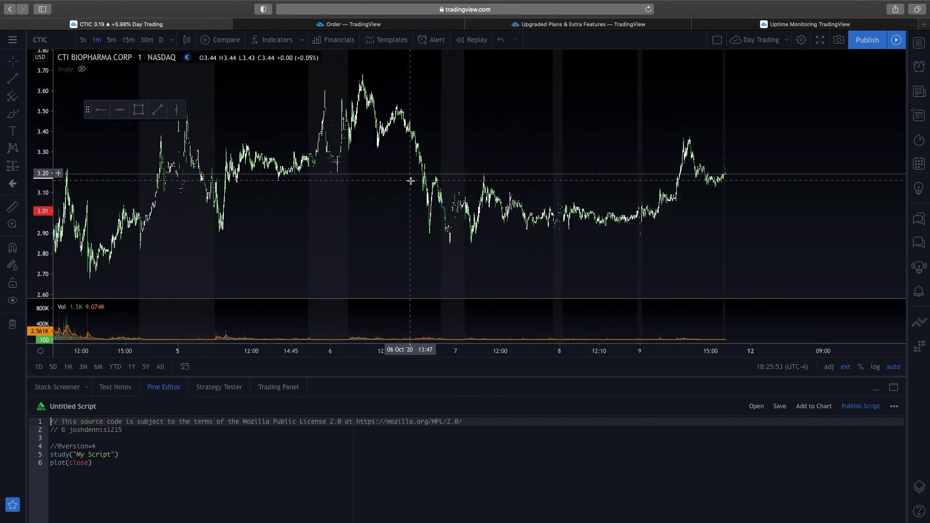